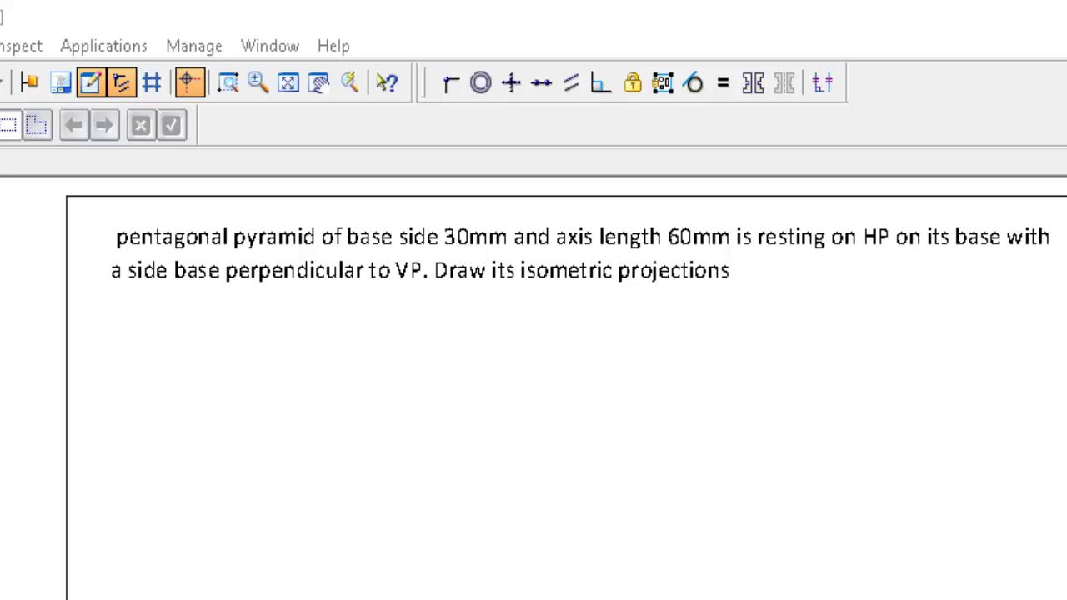
- Switch the line style to Normal and run the nSidePolygon.exe macro
{"action": "left_click", "coordinate": [79, 74]}
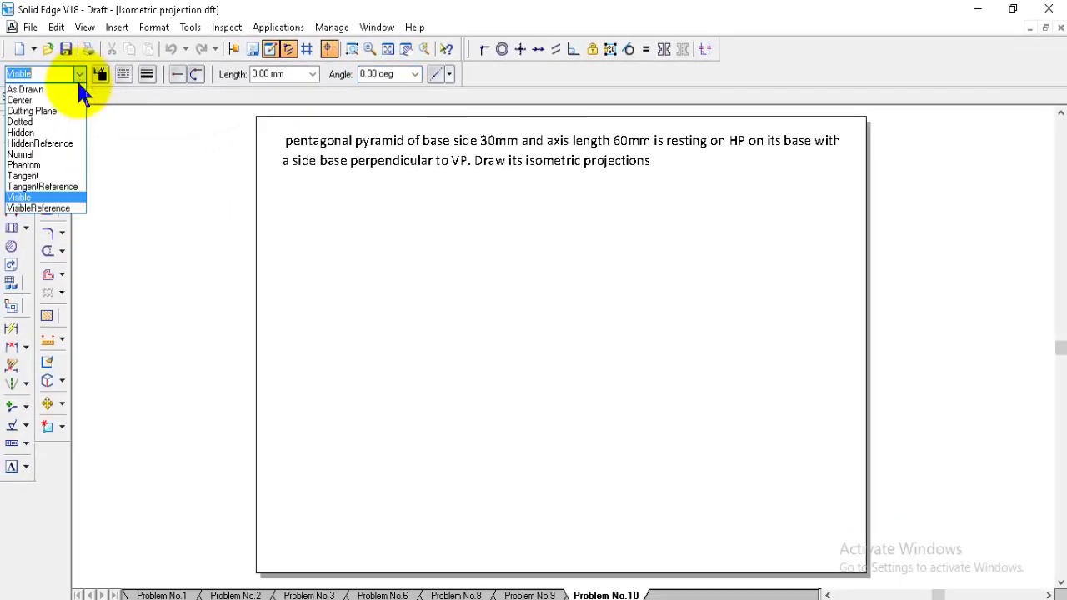
{"action": "left_click", "coordinate": [33, 154]}
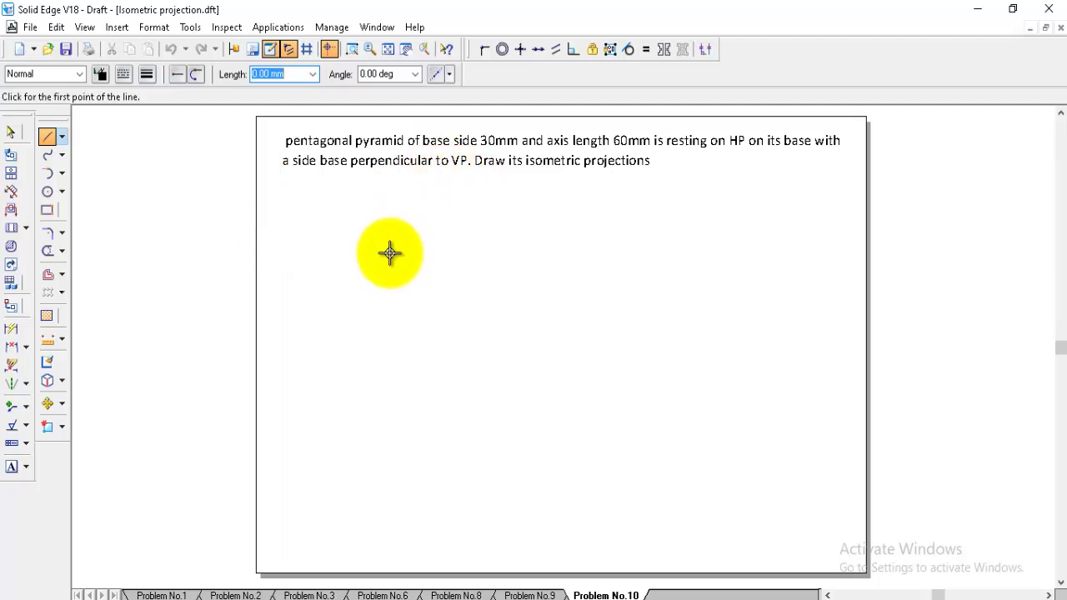
{"action": "left_click", "coordinate": [279, 27]}
{"action": "mouse_move", "coordinate": [336, 90]}
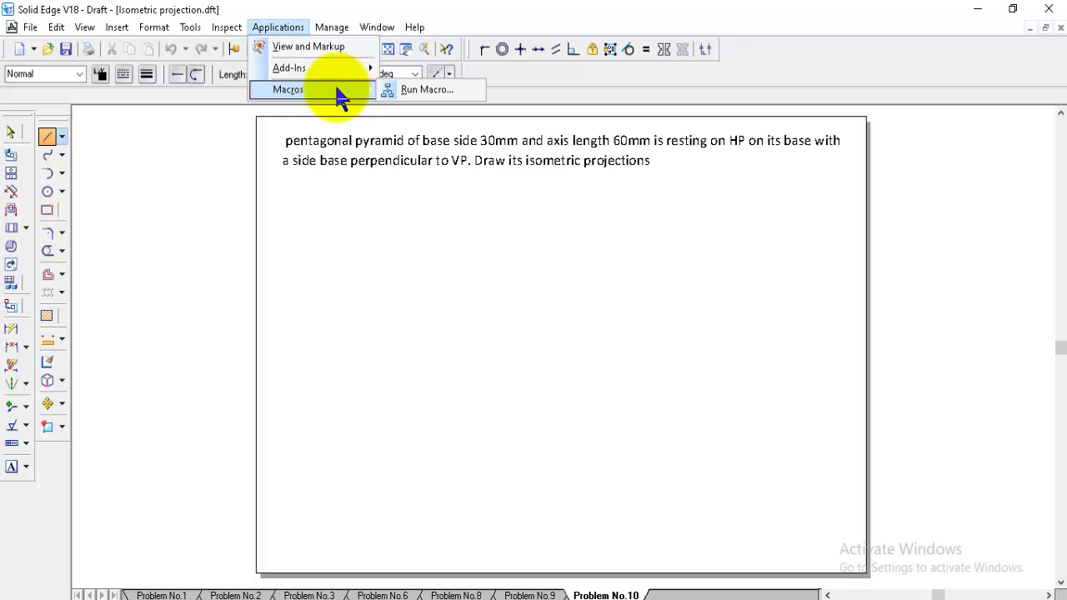
{"action": "left_click", "coordinate": [413, 90]}
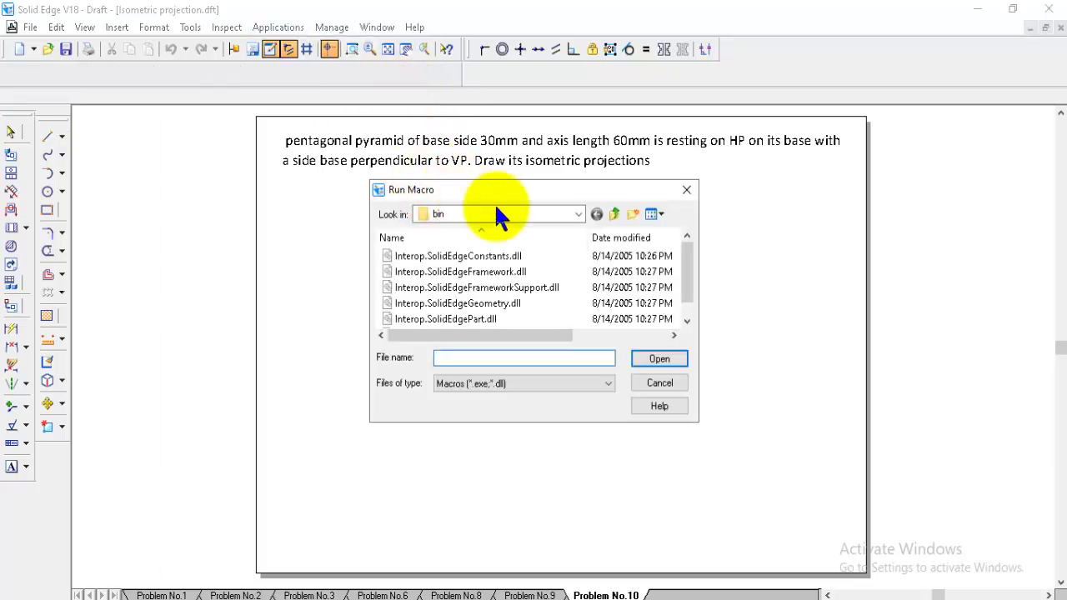
{"action": "scroll", "coordinate": [696, 283], "scroll_direction": "down", "scroll_amount": 1}
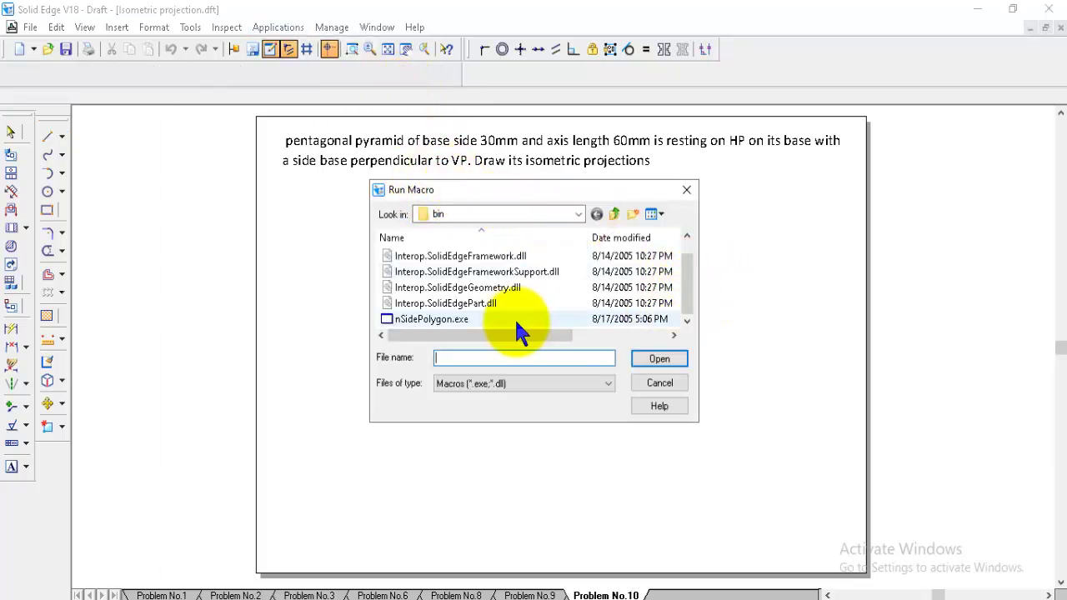
{"action": "left_click", "coordinate": [450, 319]}
{"action": "left_click", "coordinate": [662, 358]}
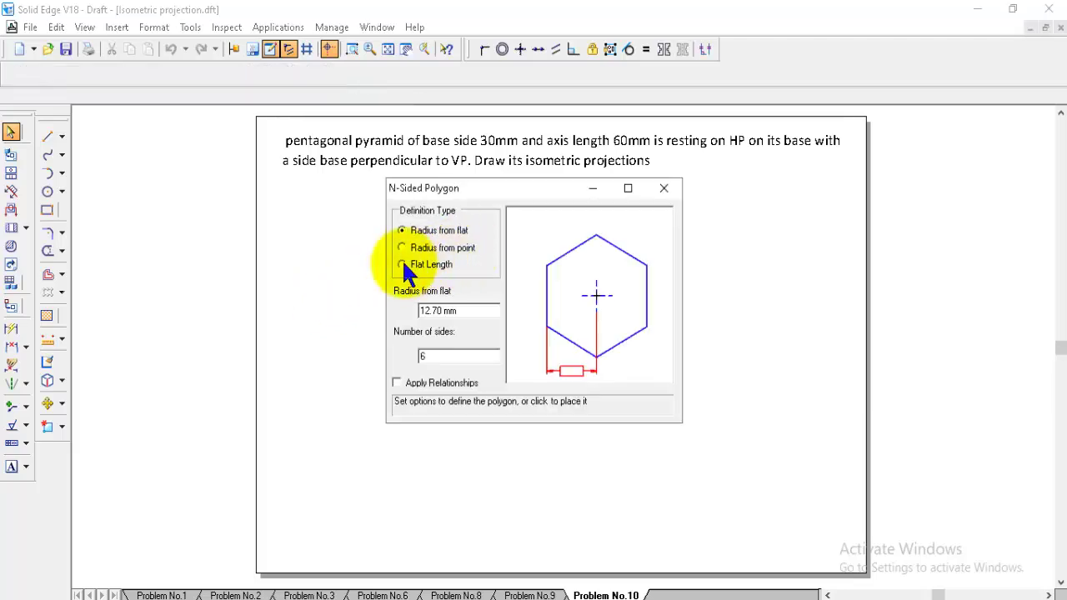
- Set the polygon to Flat Length 30 and select the number-of-sides value for 5
{"action": "left_click", "coordinate": [401, 265]}
{"action": "left_click_drag", "start_coordinate": [472, 307], "coordinate": [380, 319]}
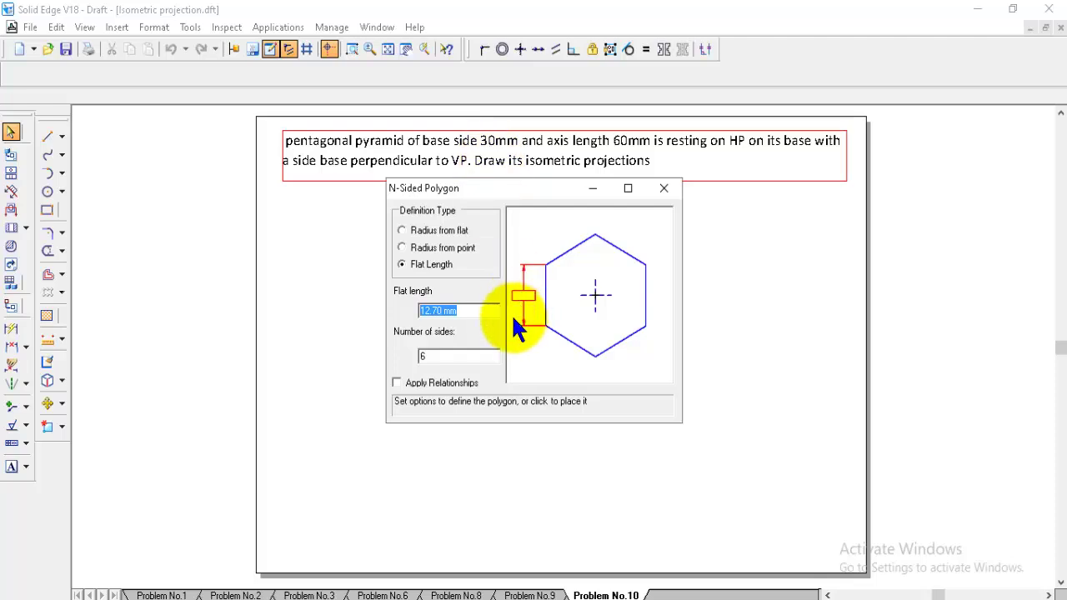
{"action": "type", "text": "30"}
{"action": "left_click_drag", "start_coordinate": [443, 359], "coordinate": [394, 376]}
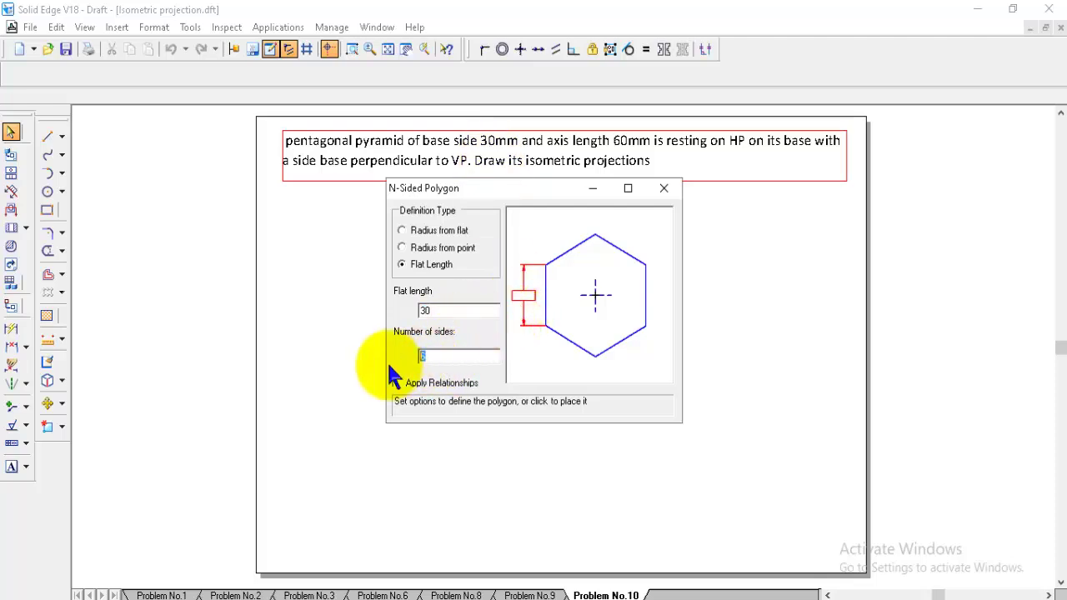
- Place the 30 mm pentagon and draw the left vertical and bottom horizontal construction lines
{"action": "left_click", "coordinate": [327, 338]}
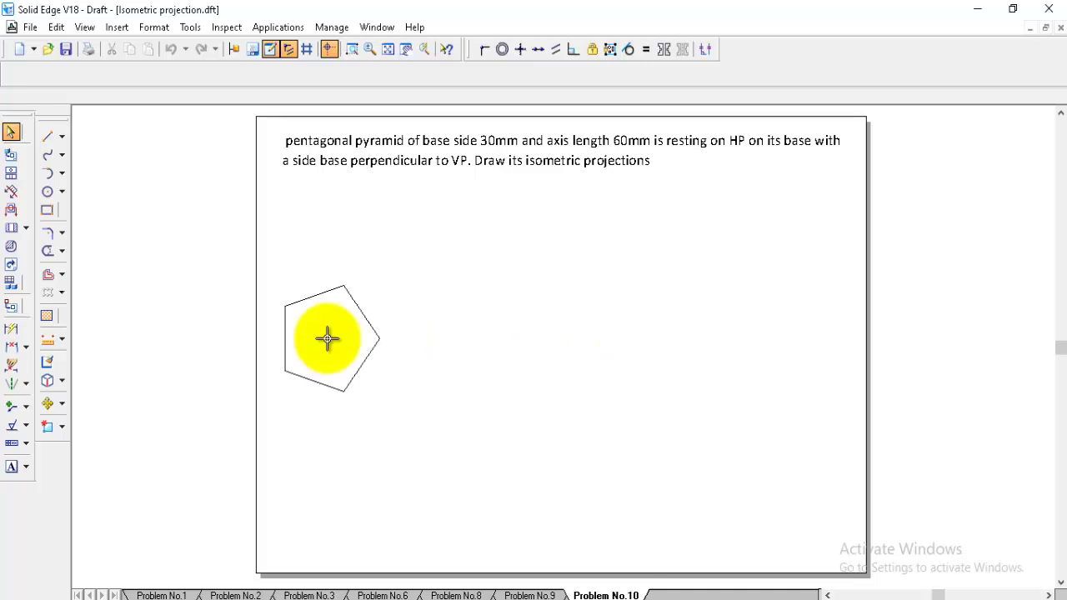
{"action": "left_click", "coordinate": [48, 137]}
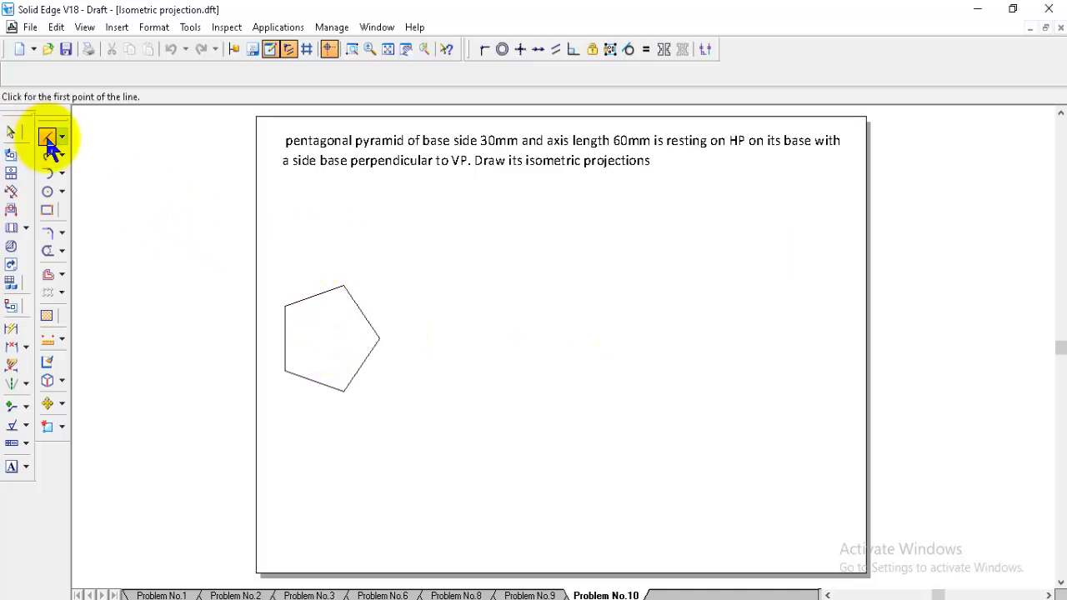
{"action": "left_click", "coordinate": [284, 371]}
{"action": "left_click", "coordinate": [285, 426]}
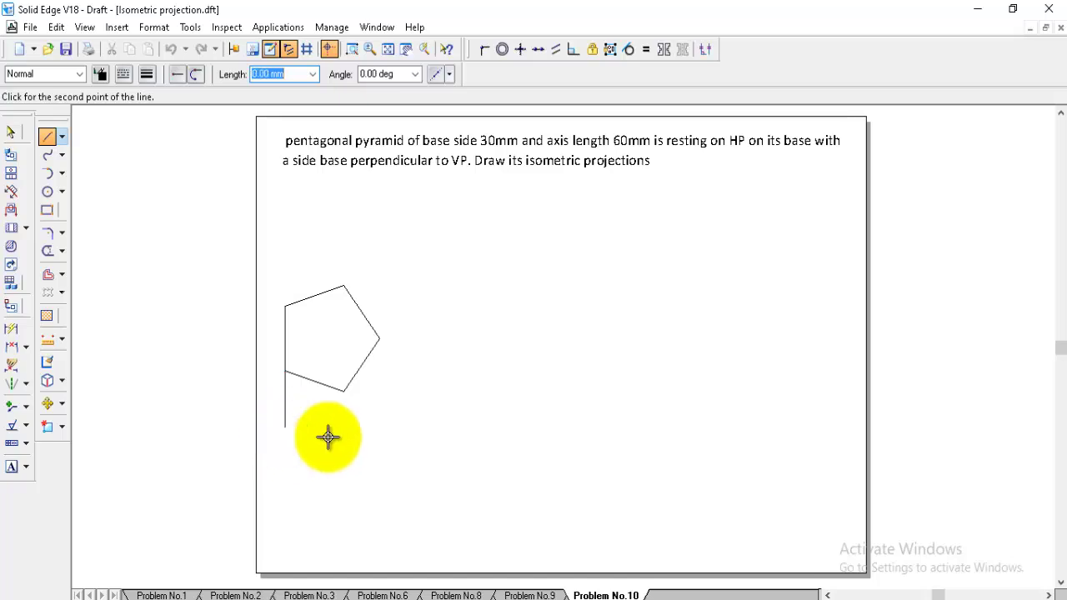
{"action": "left_click", "coordinate": [343, 390]}
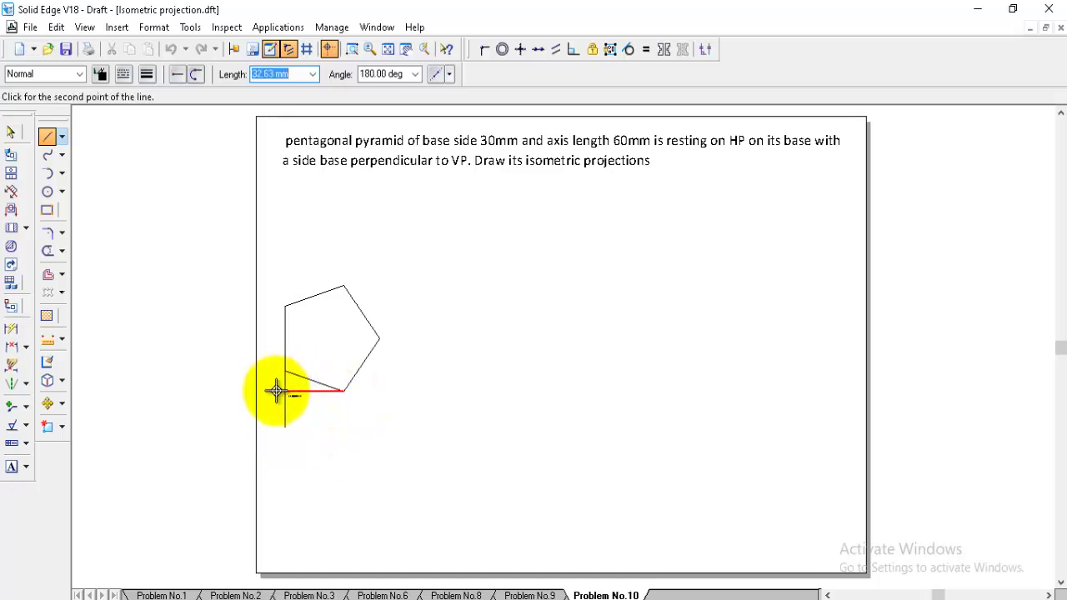
{"action": "left_click", "coordinate": [274, 390]}
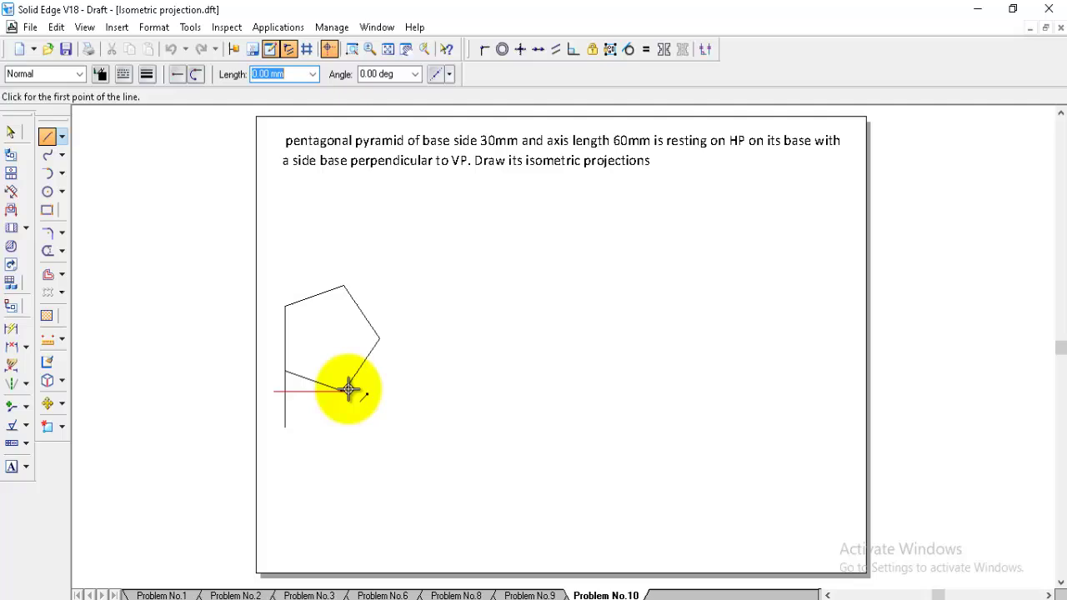
{"action": "left_click", "coordinate": [343, 390]}
{"action": "left_click", "coordinate": [408, 391]}
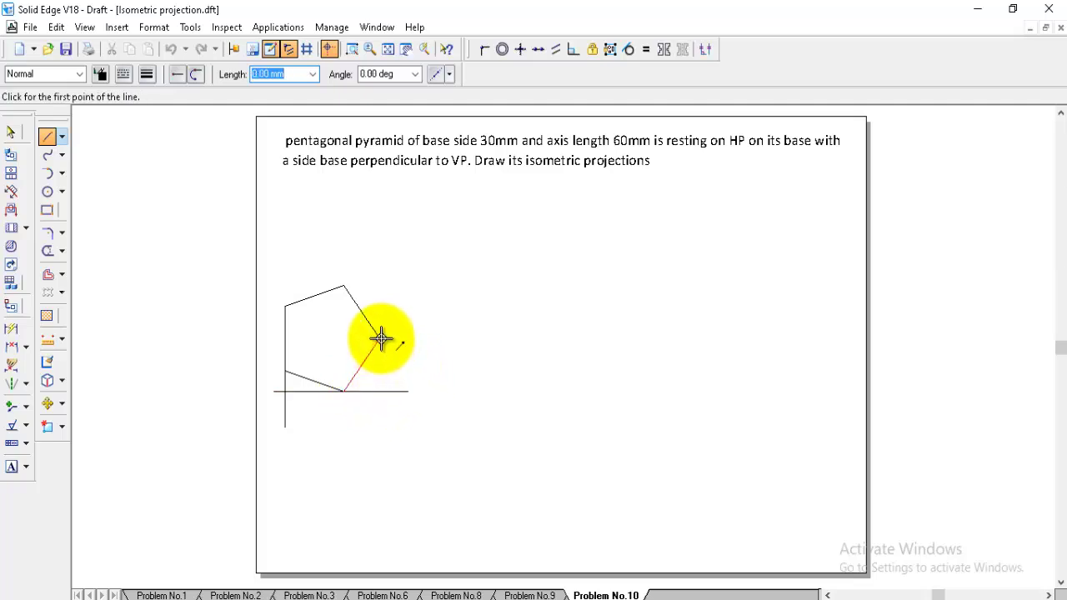
- Draw the right vertical, top horizontal and left vertical lines through the pentagon's extreme corners
{"action": "left_click", "coordinate": [380, 337]}
{"action": "left_click", "coordinate": [379, 413]}
{"action": "left_click", "coordinate": [379, 337]}
{"action": "left_click", "coordinate": [379, 258]}
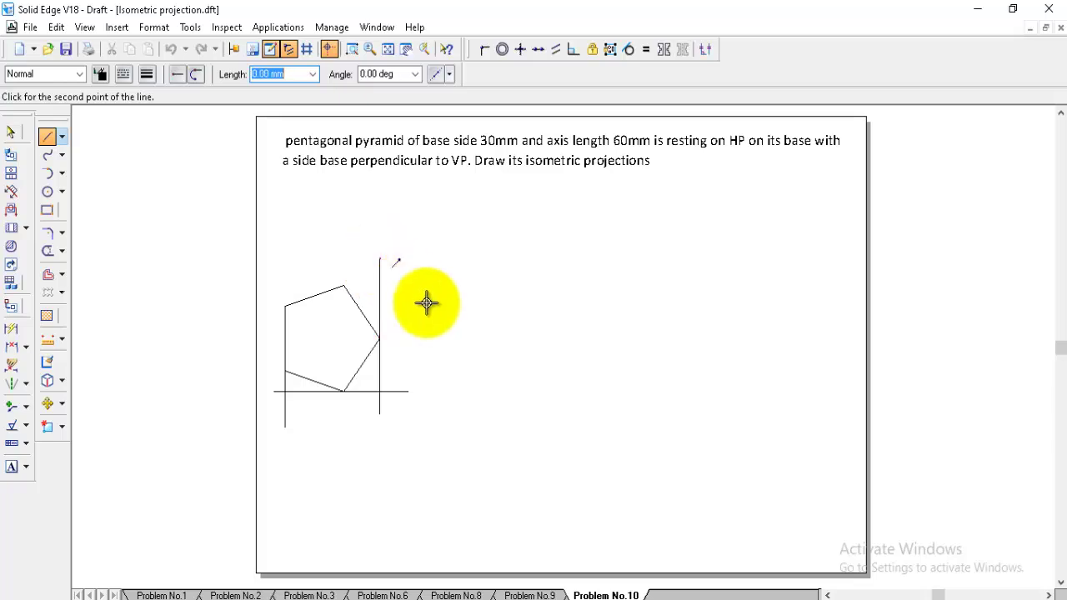
{"action": "left_click", "coordinate": [343, 285]}
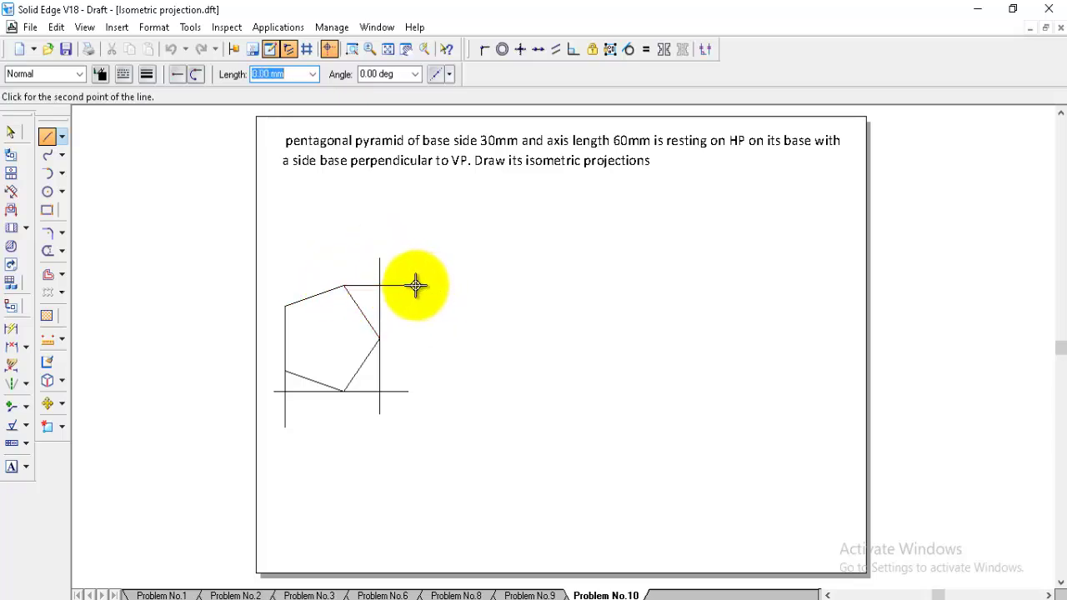
{"action": "left_click", "coordinate": [415, 285]}
{"action": "left_click", "coordinate": [344, 285]}
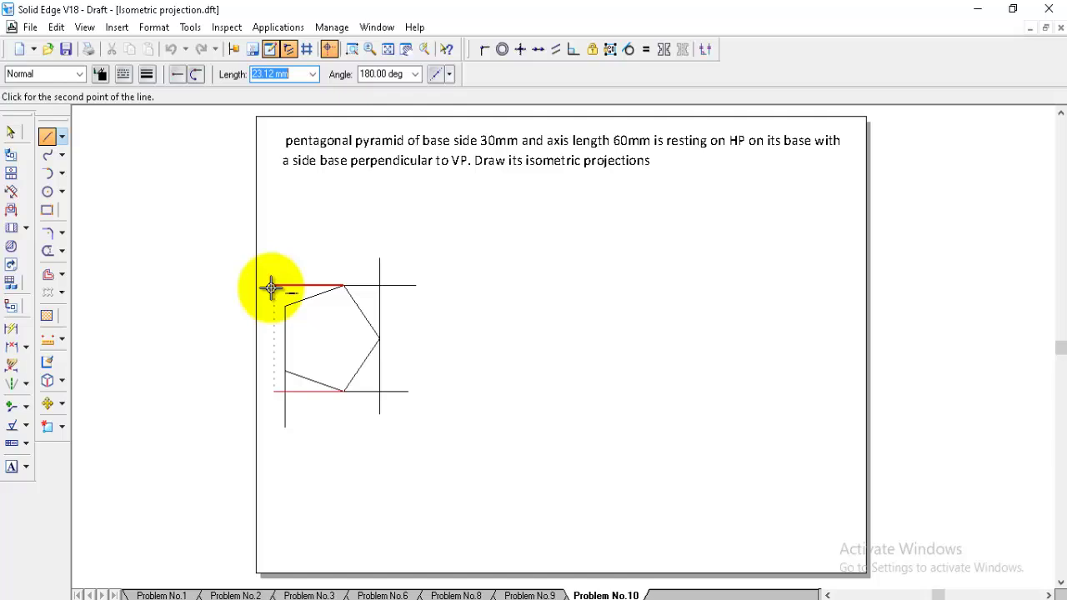
{"action": "left_click", "coordinate": [266, 285]}
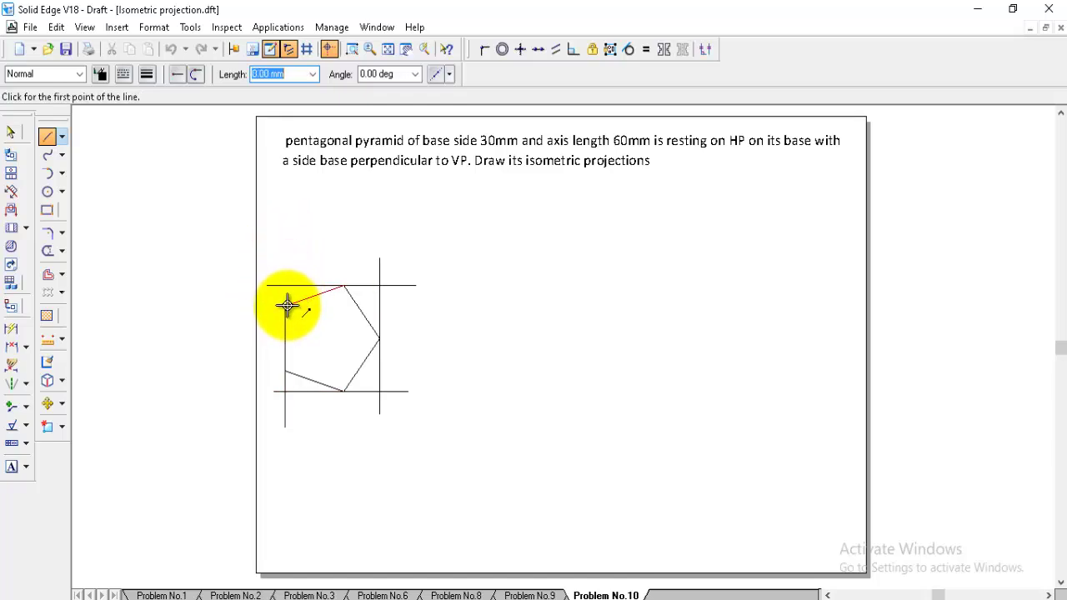
{"action": "left_click", "coordinate": [285, 305]}
{"action": "left_click", "coordinate": [285, 258]}
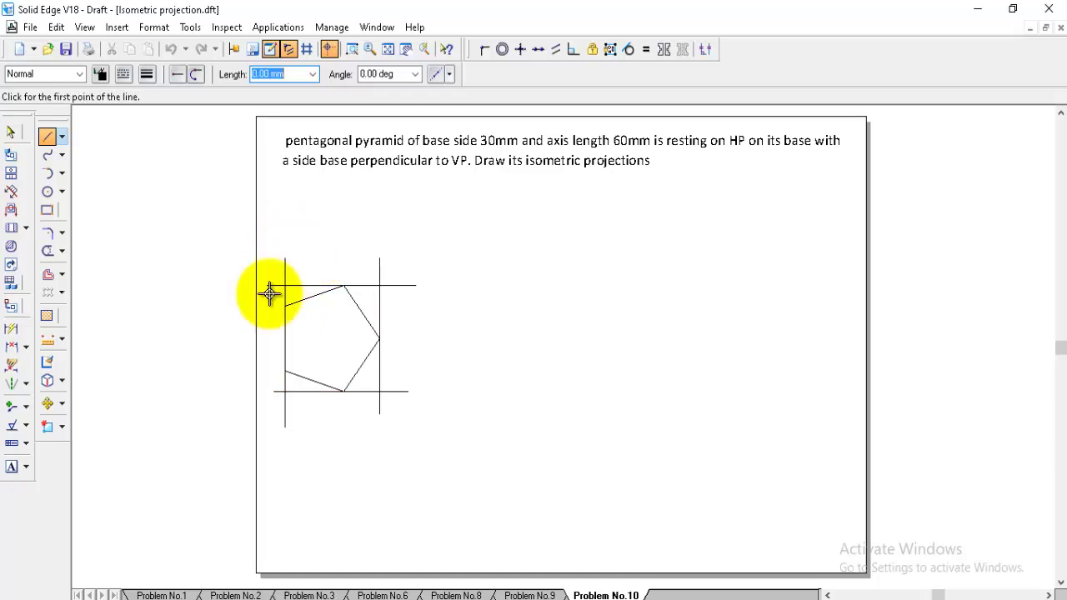
- Label the box corners O, A, B and C with text
{"action": "left_click", "coordinate": [12, 468]}
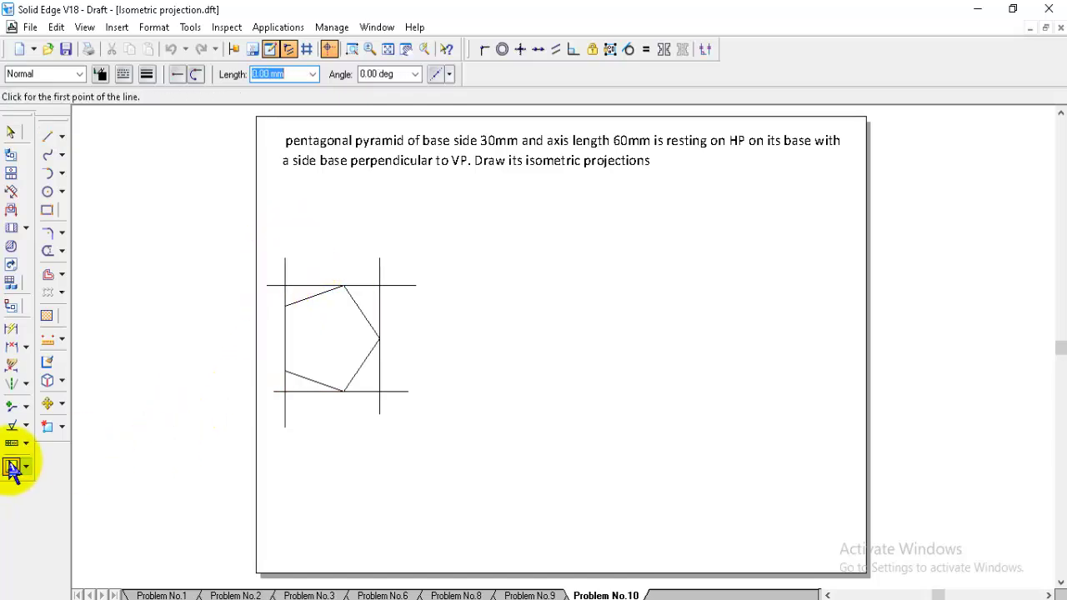
{"action": "left_click", "coordinate": [389, 402]}
{"action": "type", "text": "o"}
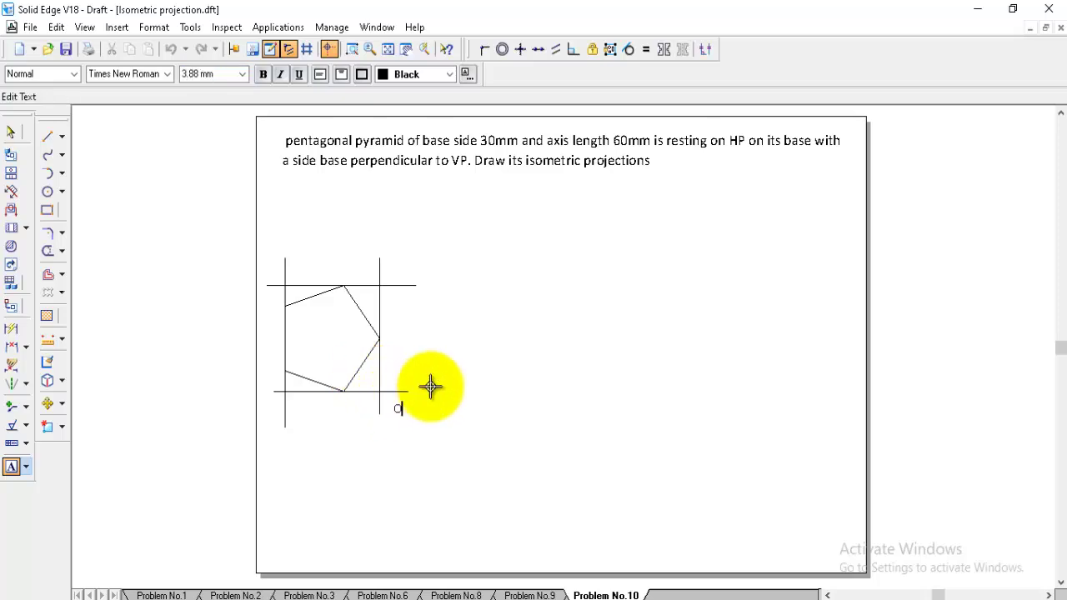
{"action": "left_click", "coordinate": [392, 260]}
{"action": "type", "text": "A"}
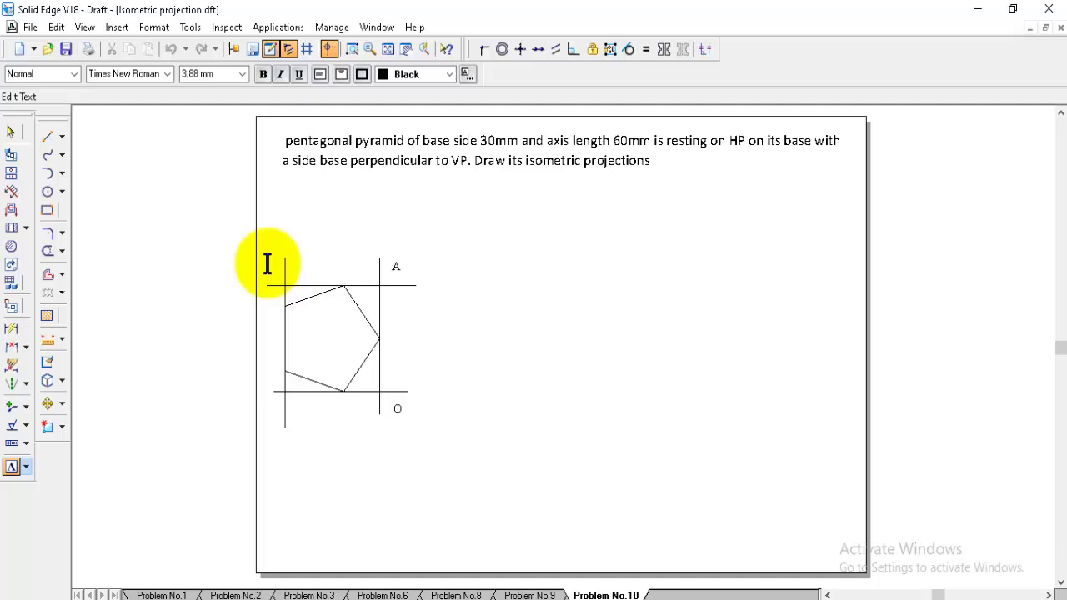
{"action": "left_click", "coordinate": [268, 263]}
{"action": "type", "text": "B"}
{"action": "left_click", "coordinate": [271, 406]}
{"action": "type", "text": "C"}
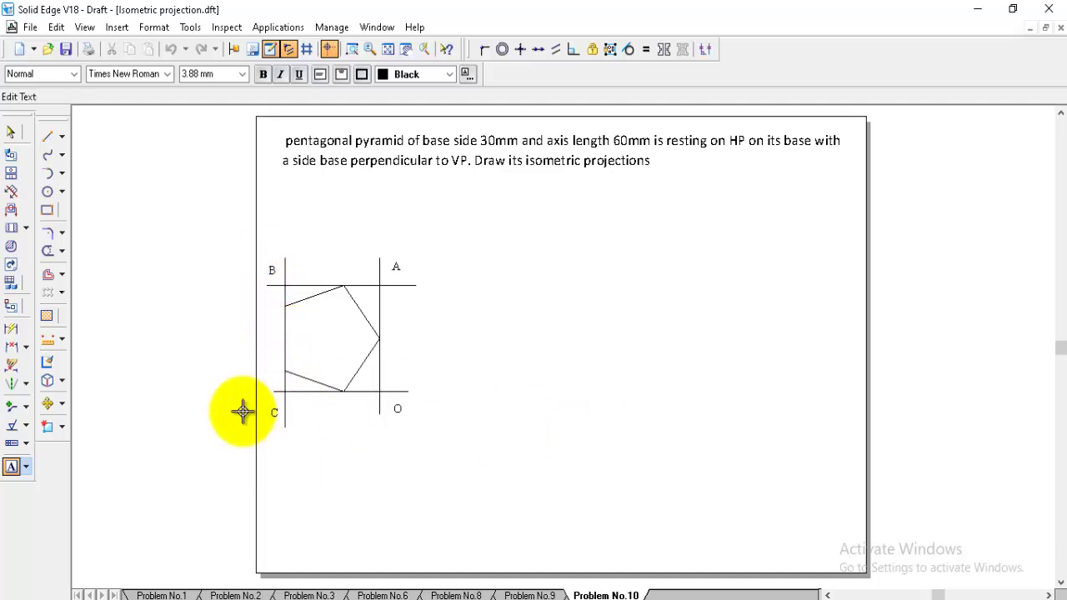
- Number the pentagon's corners 1 to 4 and place the label for corner 5
{"action": "left_click", "coordinate": [298, 309]}
{"action": "type", "text": "1"}
{"action": "left_click", "coordinate": [289, 352]}
{"action": "type", "text": "2"}
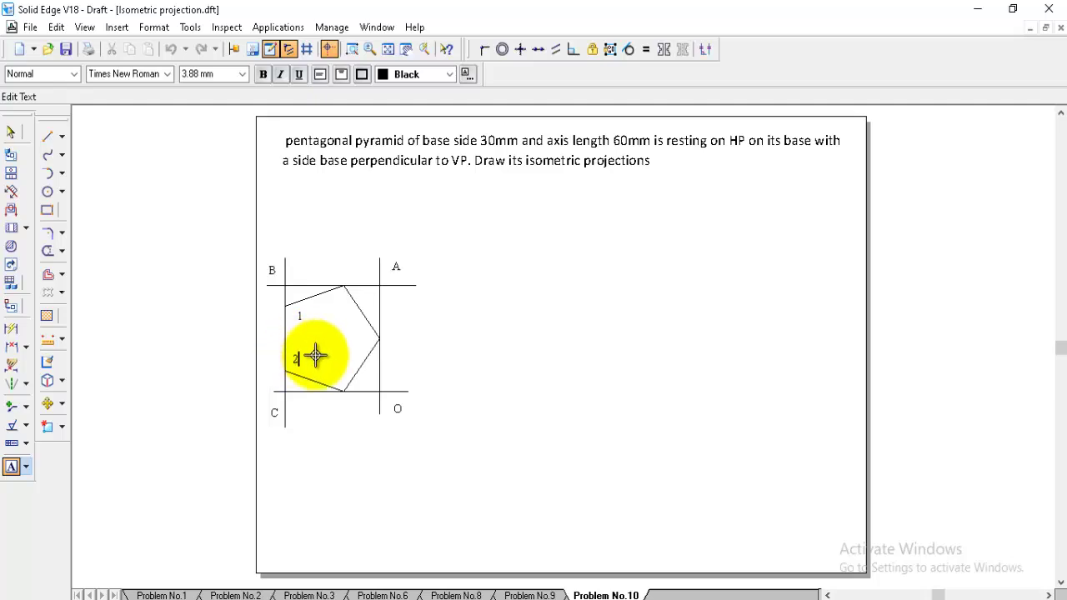
{"action": "left_click", "coordinate": [333, 367]}
{"action": "type", "text": "3"}
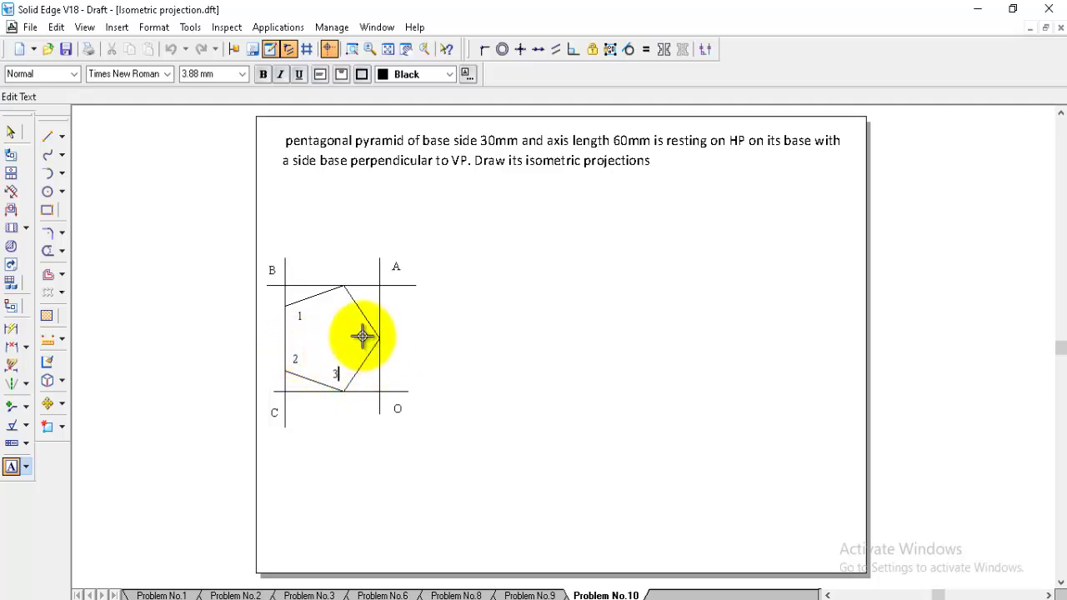
{"action": "left_click", "coordinate": [362, 336]}
{"action": "type", "text": "4"}
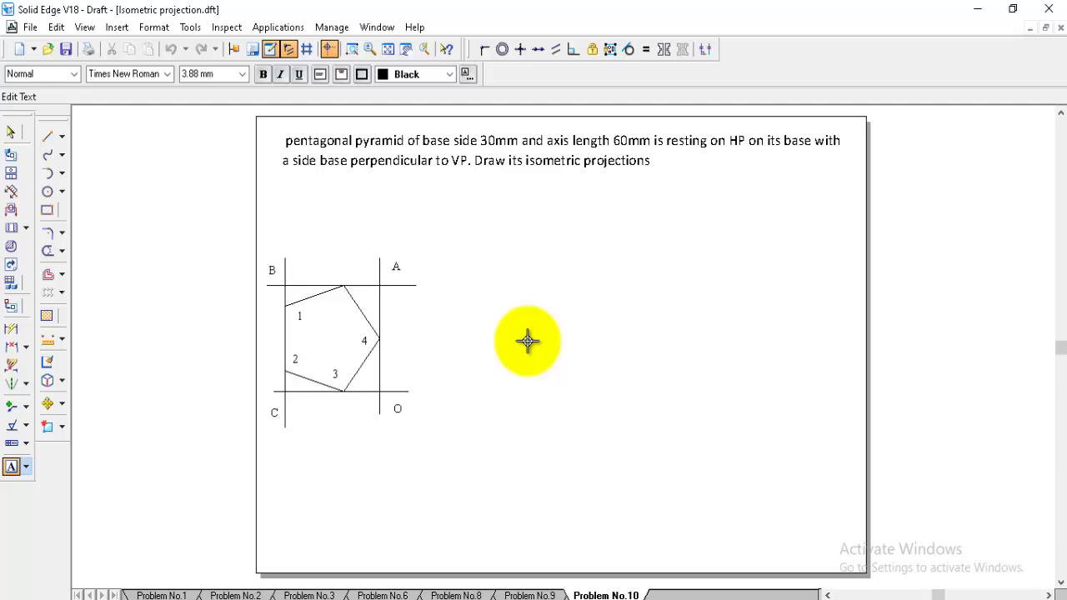
{"action": "left_click", "coordinate": [333, 303]}
- Finish label 5 and dimension the box's 46.17 width and 48.54 depth
{"action": "type", "text": "5"}
{"action": "left_click", "coordinate": [12, 347]}
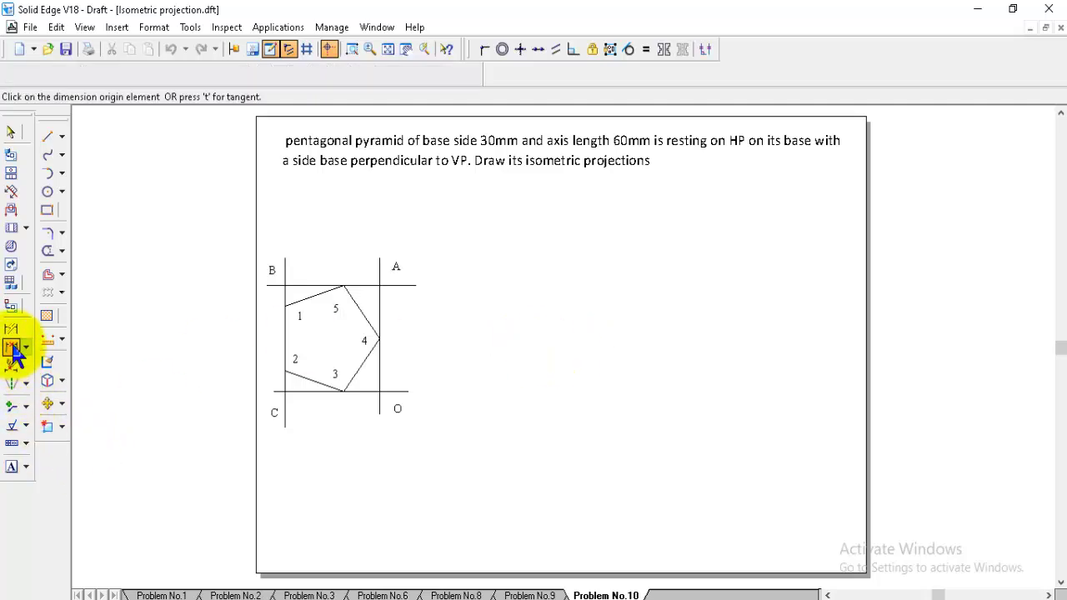
{"action": "left_click", "coordinate": [284, 405]}
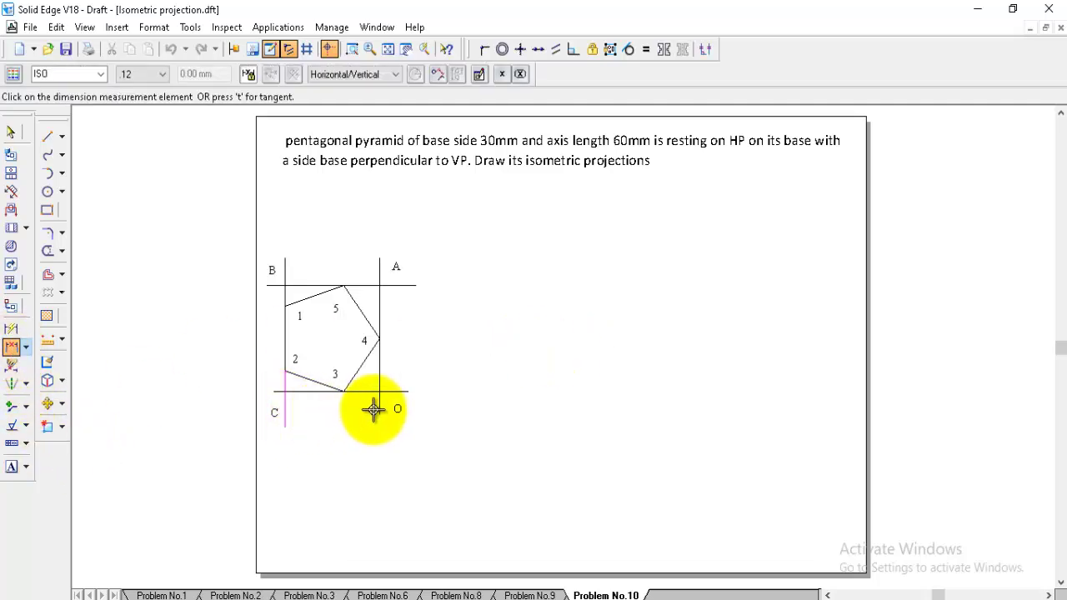
{"action": "left_click", "coordinate": [380, 401]}
{"action": "left_click", "coordinate": [323, 439]}
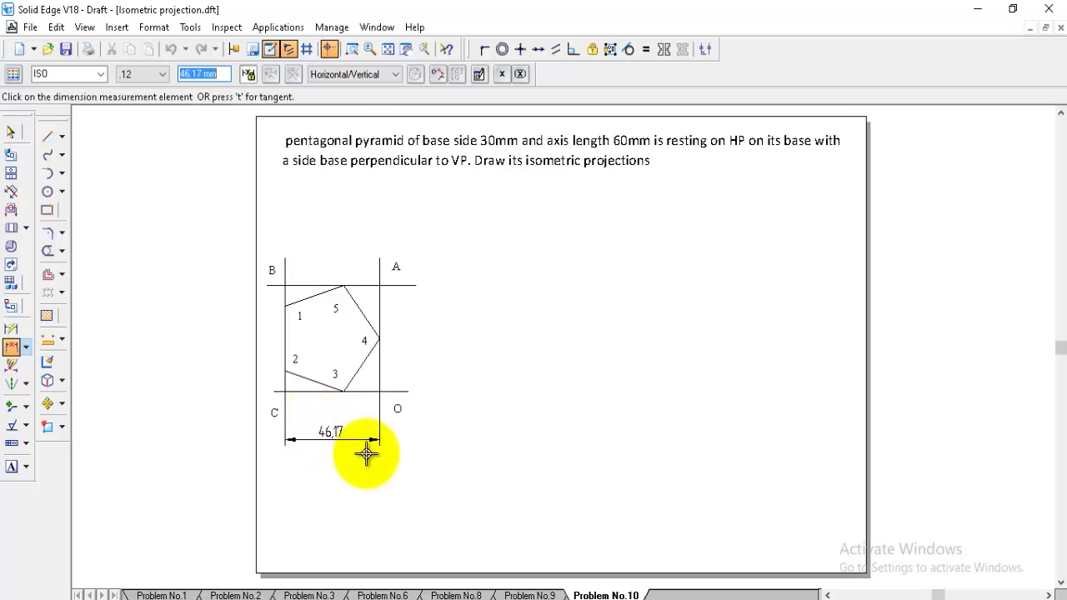
{"action": "left_click", "coordinate": [398, 389]}
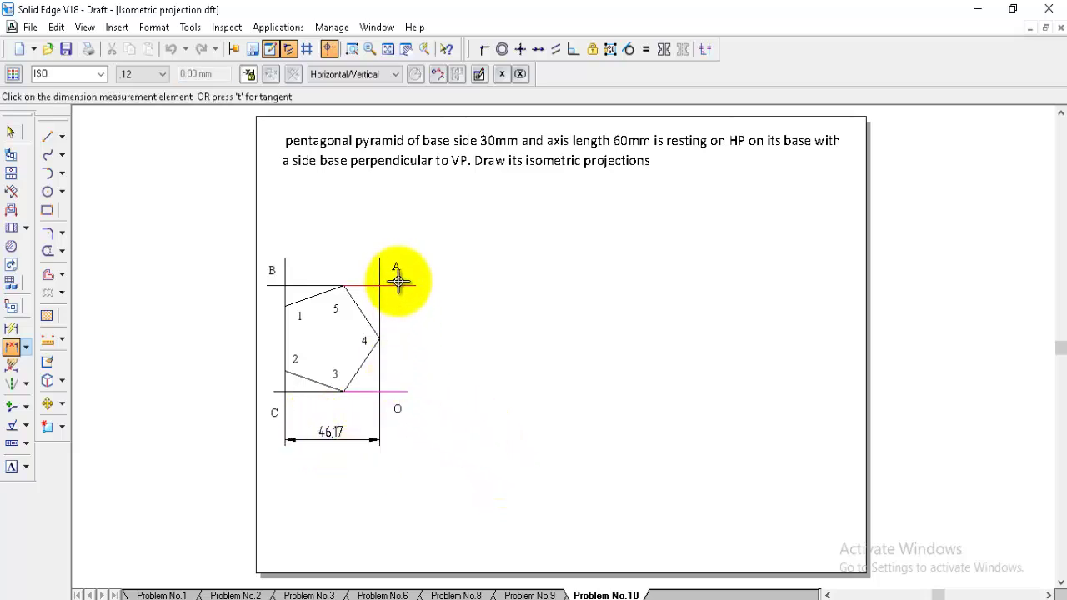
{"action": "left_click", "coordinate": [395, 285]}
{"action": "left_click", "coordinate": [432, 327]}
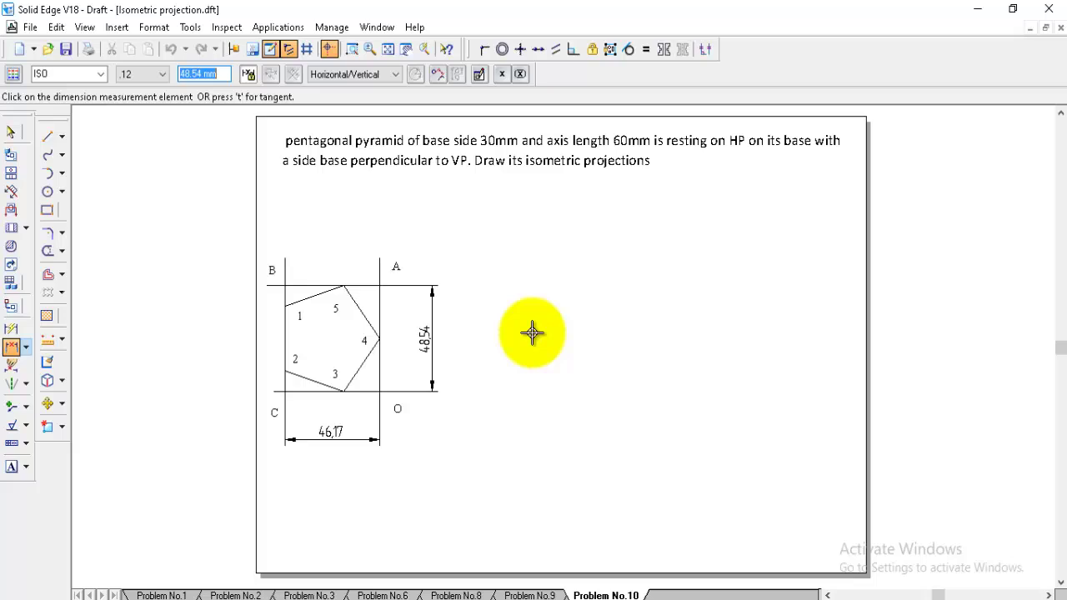
- Dimension pentagon corners 4, 3 and 2 at 24.27, 17.63 and 9.27 from the box edges
{"action": "left_click", "coordinate": [388, 390]}
{"action": "left_click", "coordinate": [378, 340]}
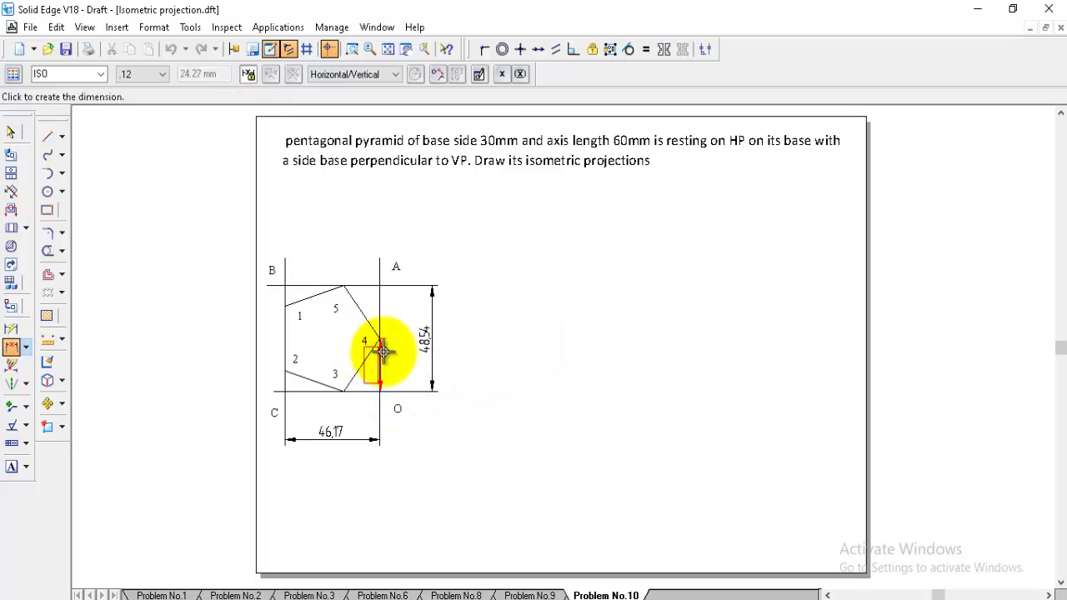
{"action": "left_click", "coordinate": [400, 359]}
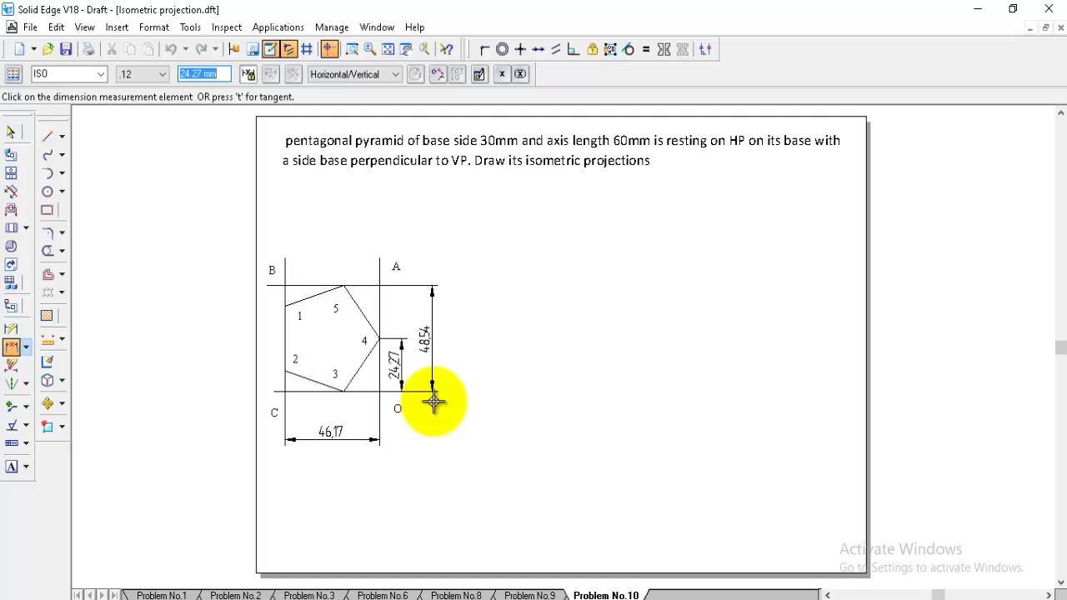
{"action": "left_click", "coordinate": [380, 402]}
{"action": "left_click", "coordinate": [344, 390]}
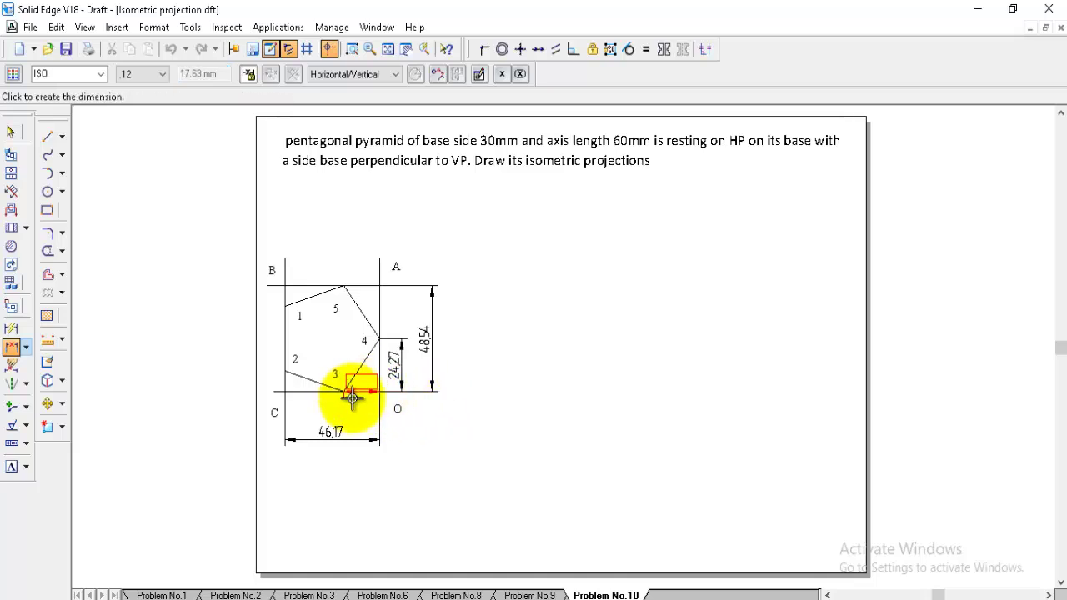
{"action": "left_click", "coordinate": [359, 414]}
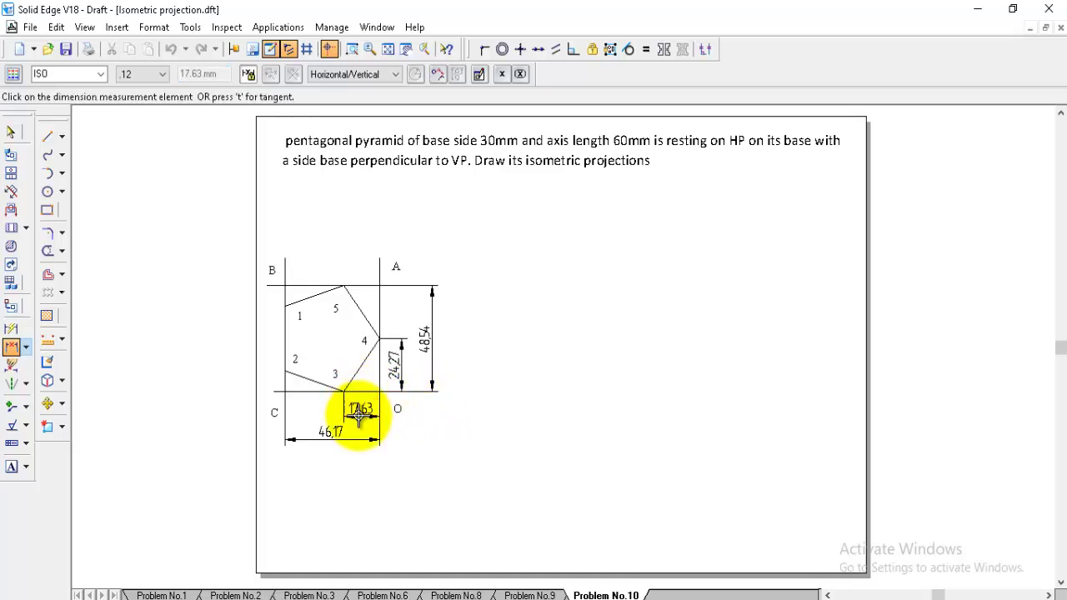
{"action": "left_click", "coordinate": [298, 391]}
{"action": "left_click", "coordinate": [285, 372]}
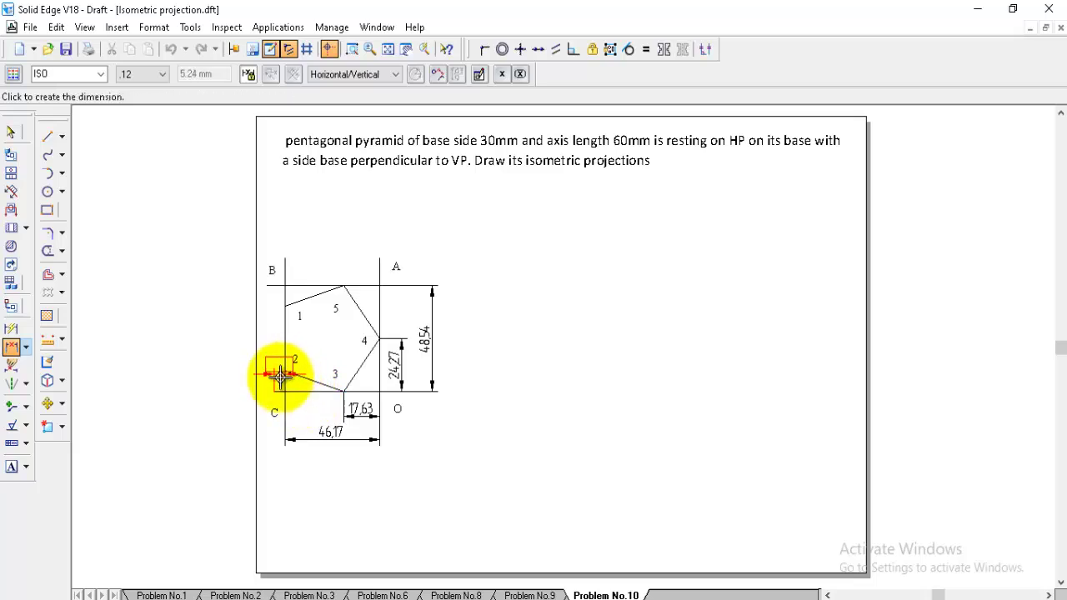
{"action": "left_click", "coordinate": [275, 379]}
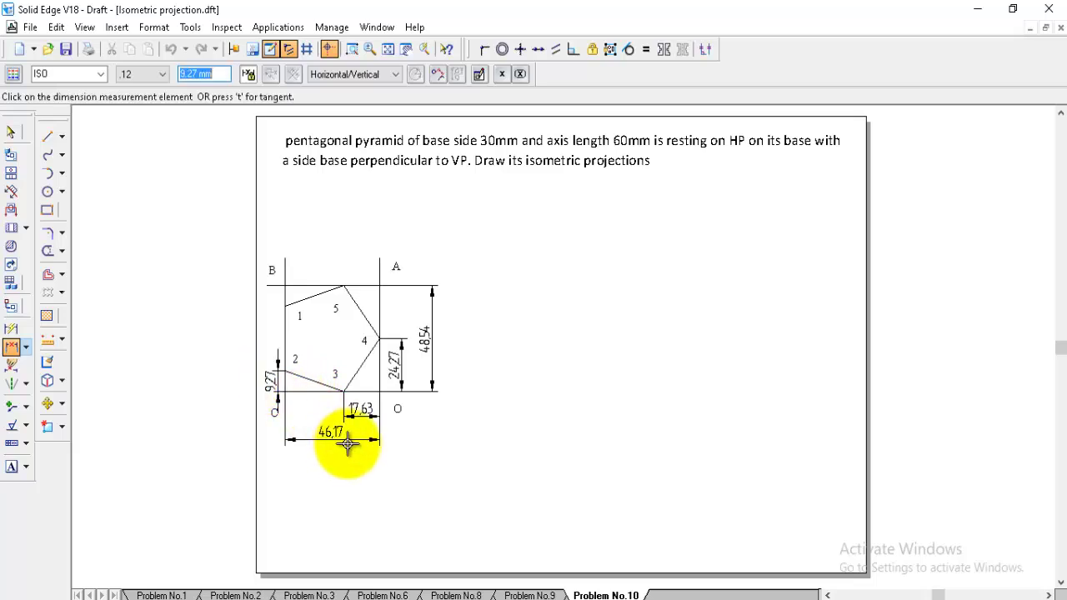
{"action": "left_click", "coordinate": [47, 136]}
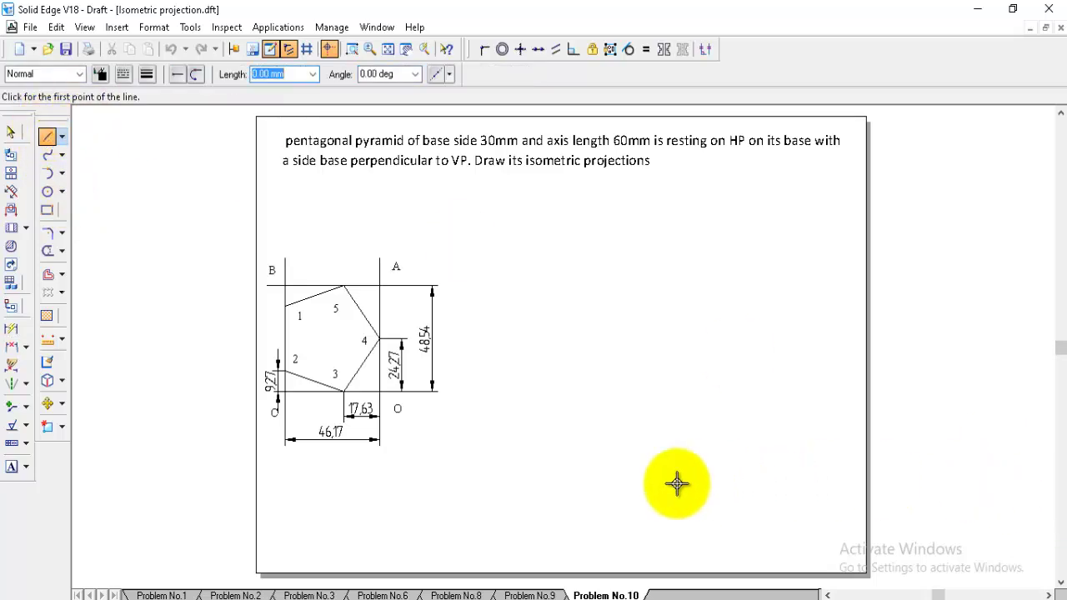
- Draw the rhombus with sides 48.54 at 30°, 46.17 at 150°, 48.54 at -150°, 46.17 at -30°
{"action": "left_click", "coordinate": [572, 445]}
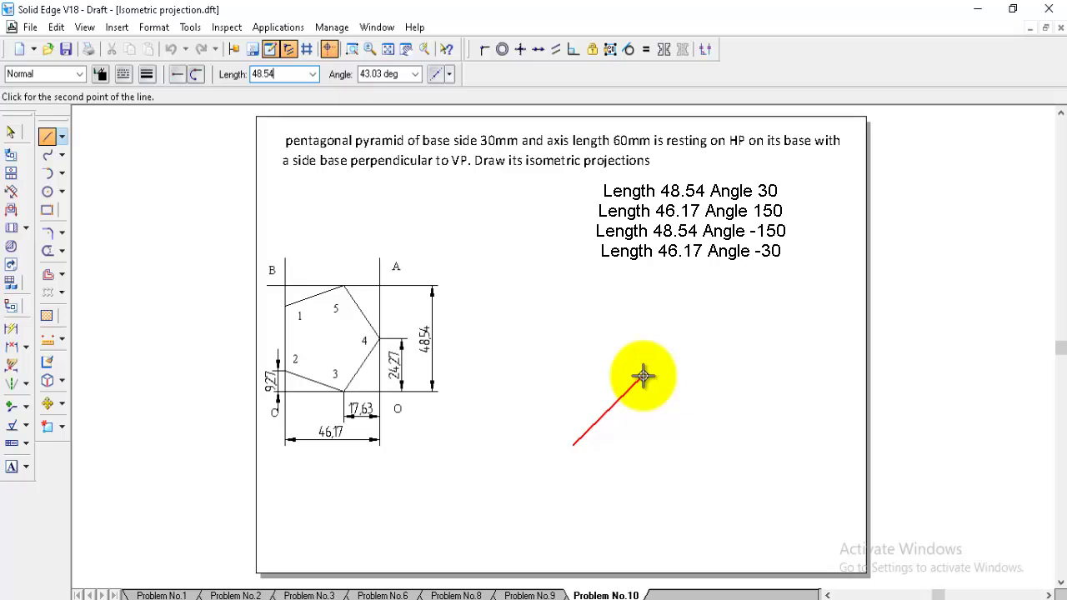
{"action": "type", "text": "30"}
{"action": "key", "text": "Return"}
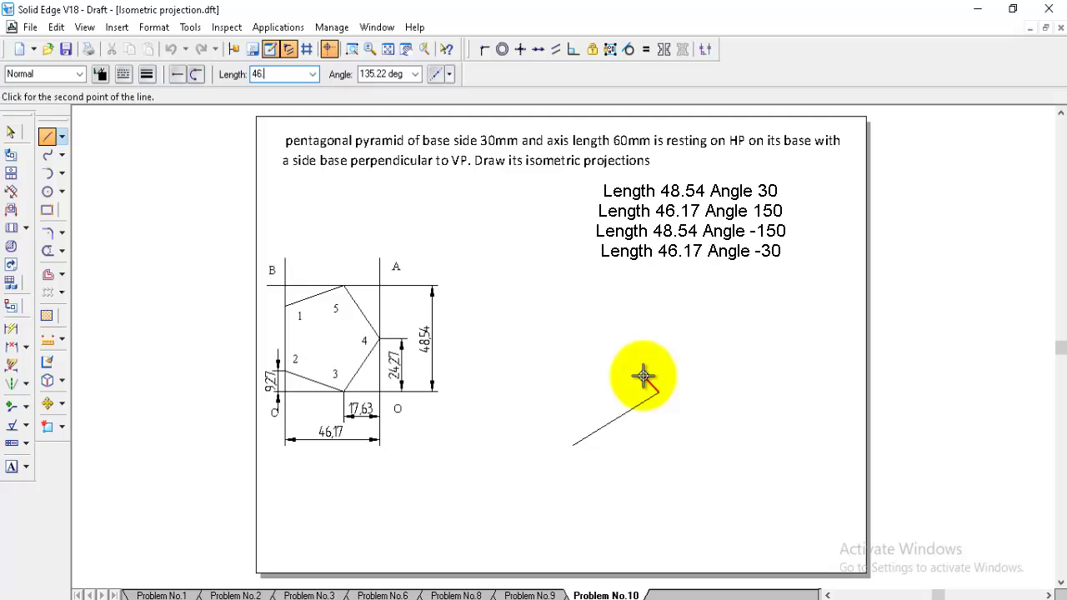
{"action": "key", "text": "Tab"}
{"action": "type", "text": "15"}
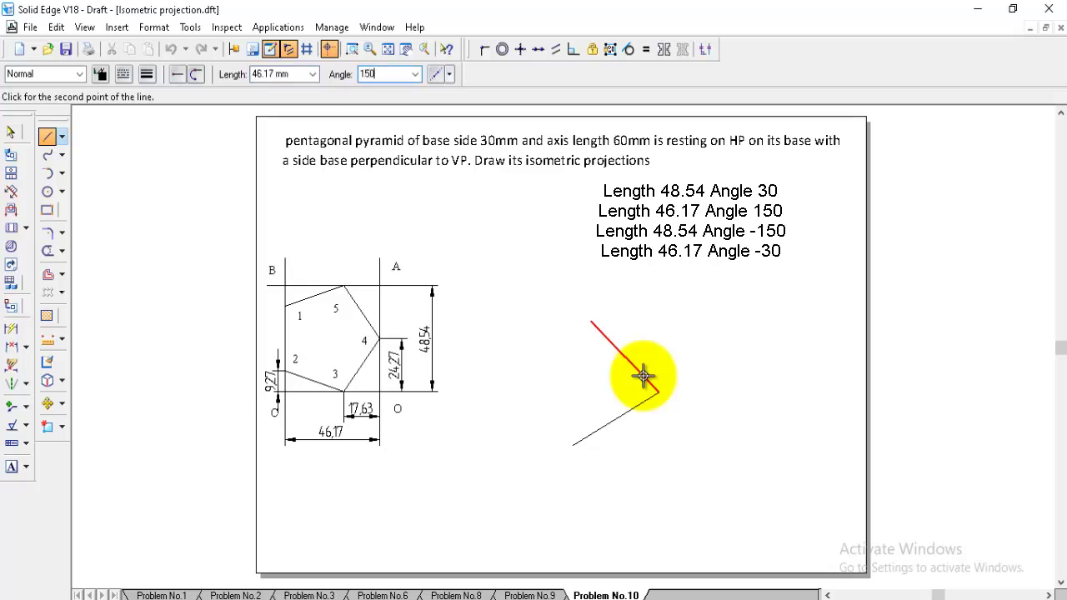
{"action": "type", "text": "0"}
{"action": "key", "text": "Return"}
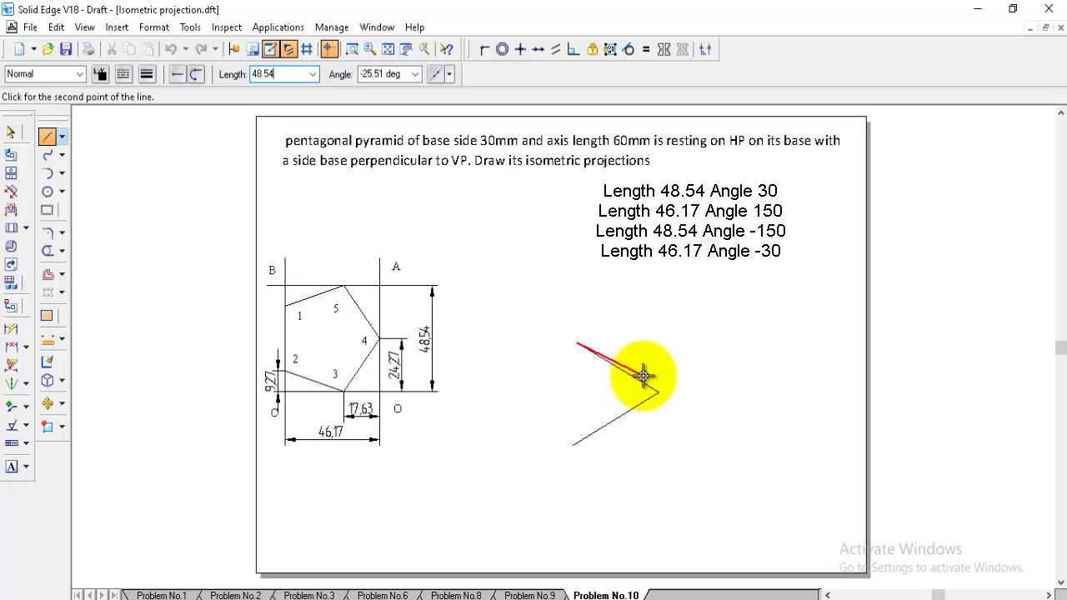
{"action": "key", "text": "Tab"}
{"action": "type", "text": "-150"}
{"action": "key", "text": "Return"}
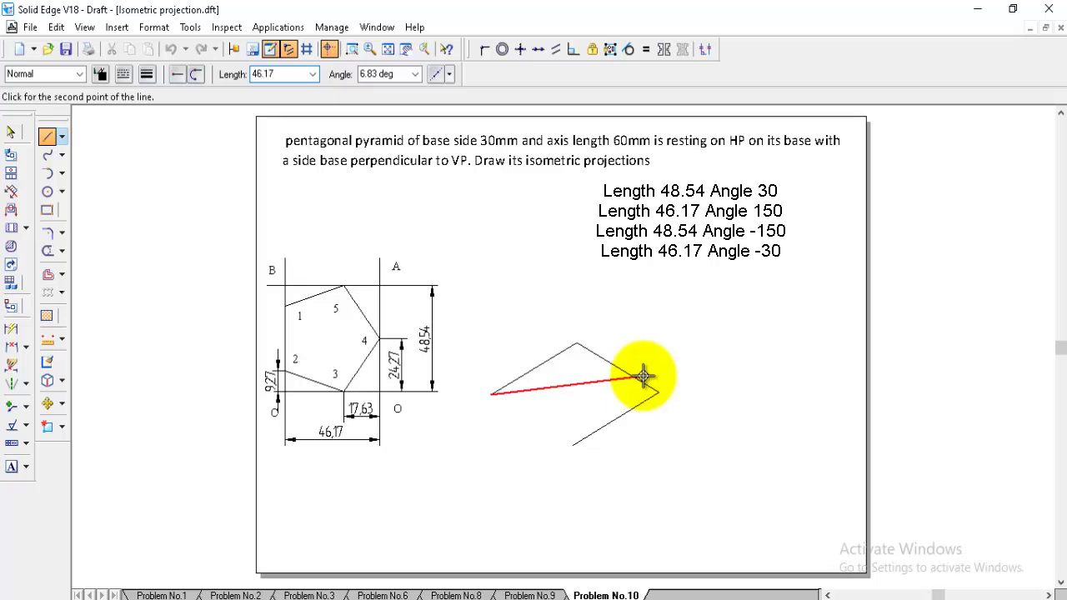
{"action": "key", "text": "Tab"}
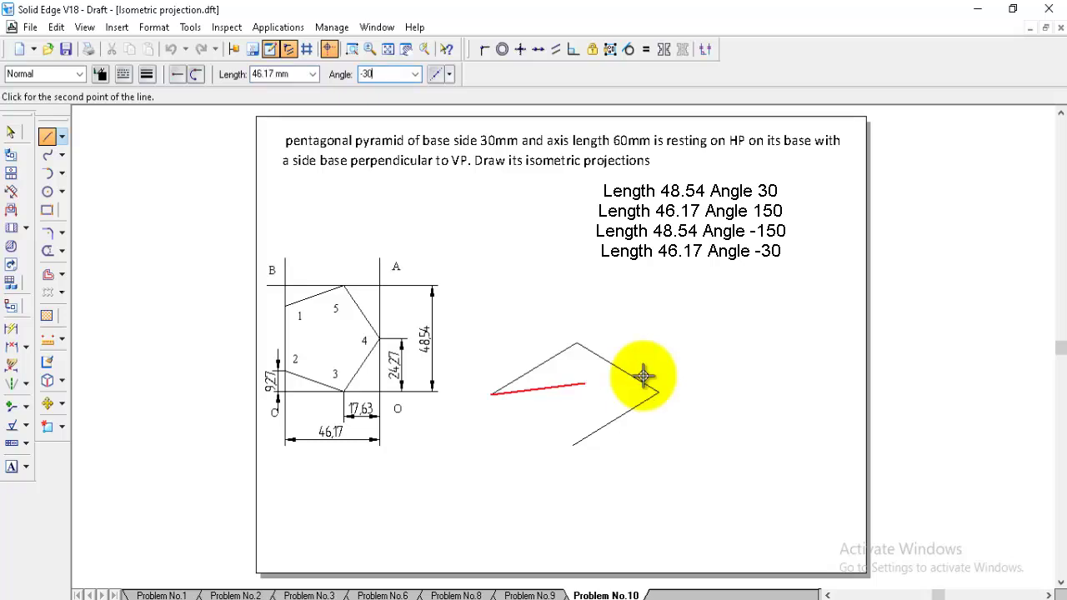
{"action": "type", "text": "-30"}
{"action": "key", "text": "Return"}
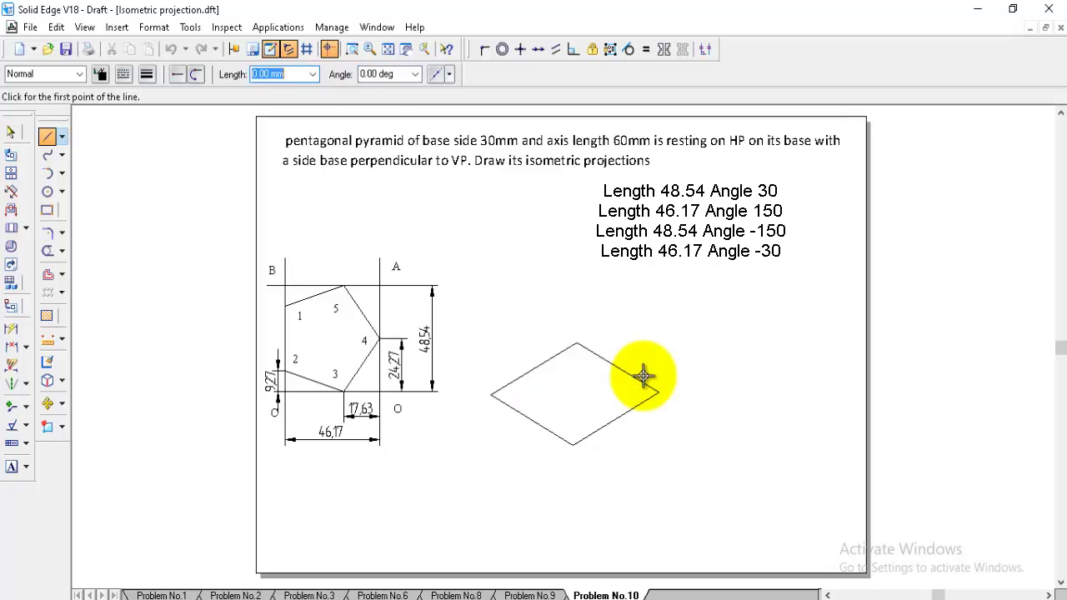
- Move labels O, A, B and C to the rhombus's bottom, right, top and left corners
{"action": "left_click", "coordinate": [46, 402]}
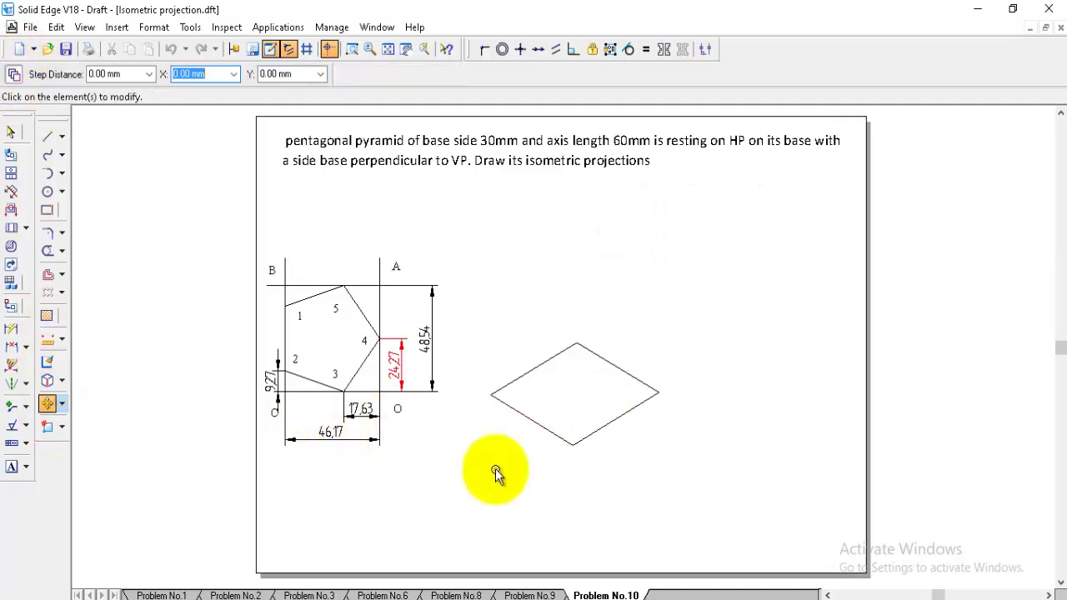
{"action": "left_click", "coordinate": [400, 412]}
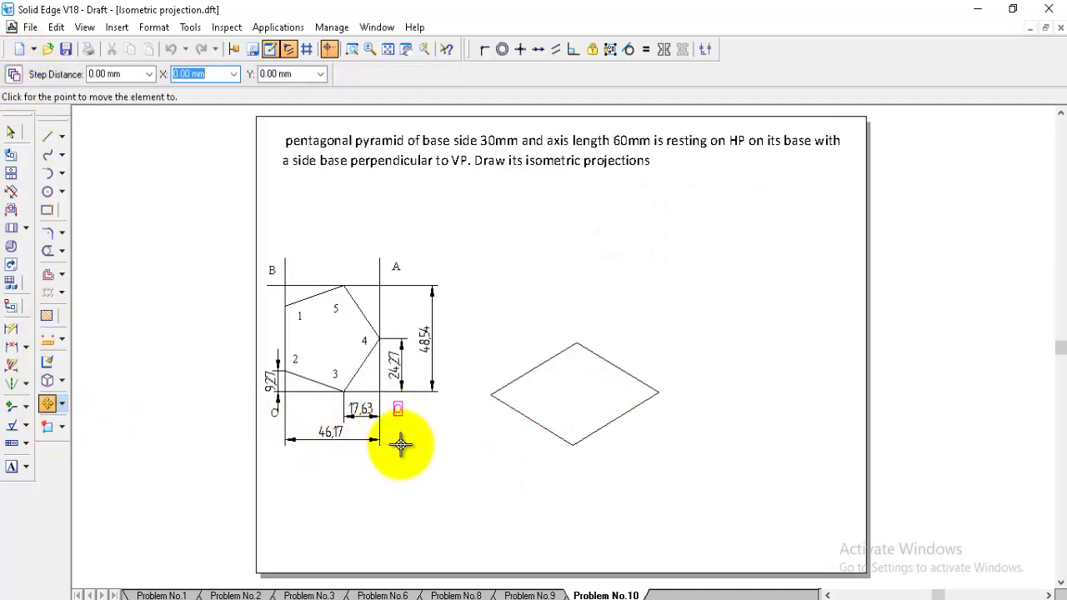
{"action": "left_click", "coordinate": [575, 491]}
{"action": "left_click", "coordinate": [398, 267]}
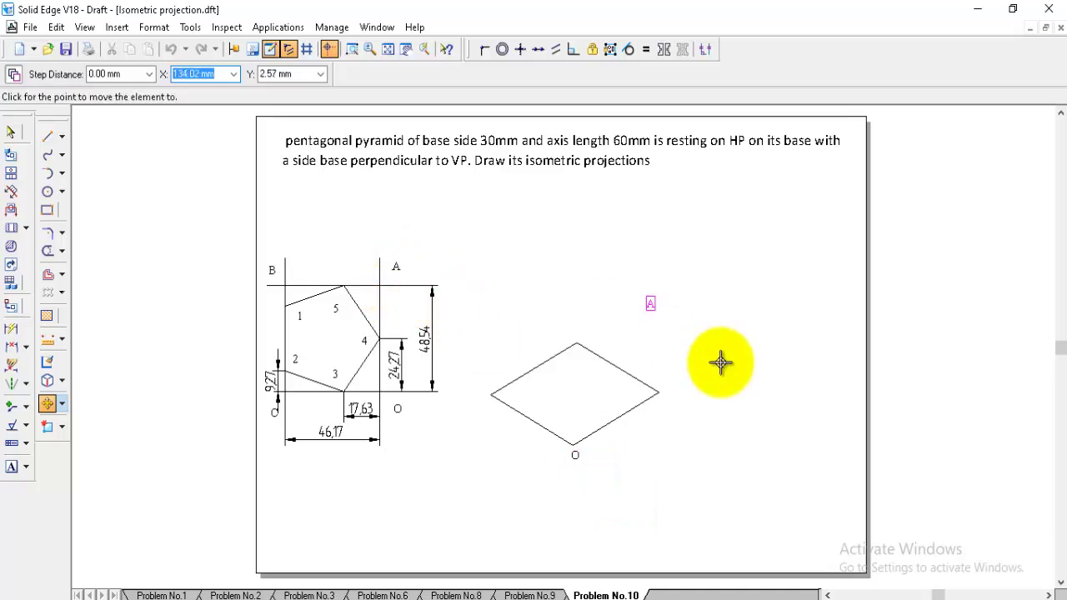
{"action": "left_click", "coordinate": [666, 415]}
{"action": "left_click", "coordinate": [275, 268]}
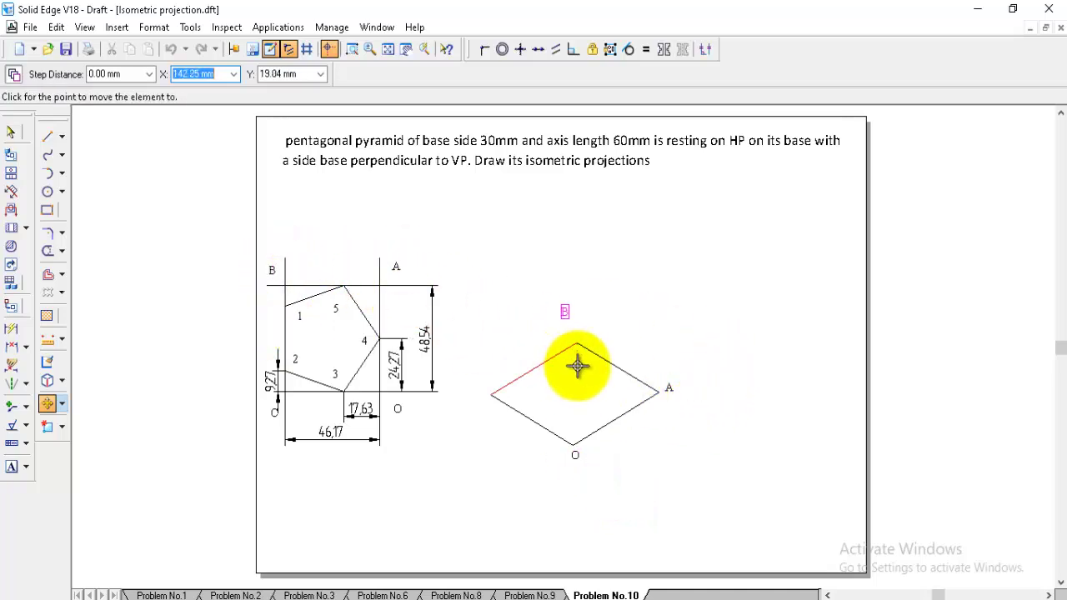
{"action": "left_click", "coordinate": [586, 381]}
{"action": "left_click", "coordinate": [272, 412]}
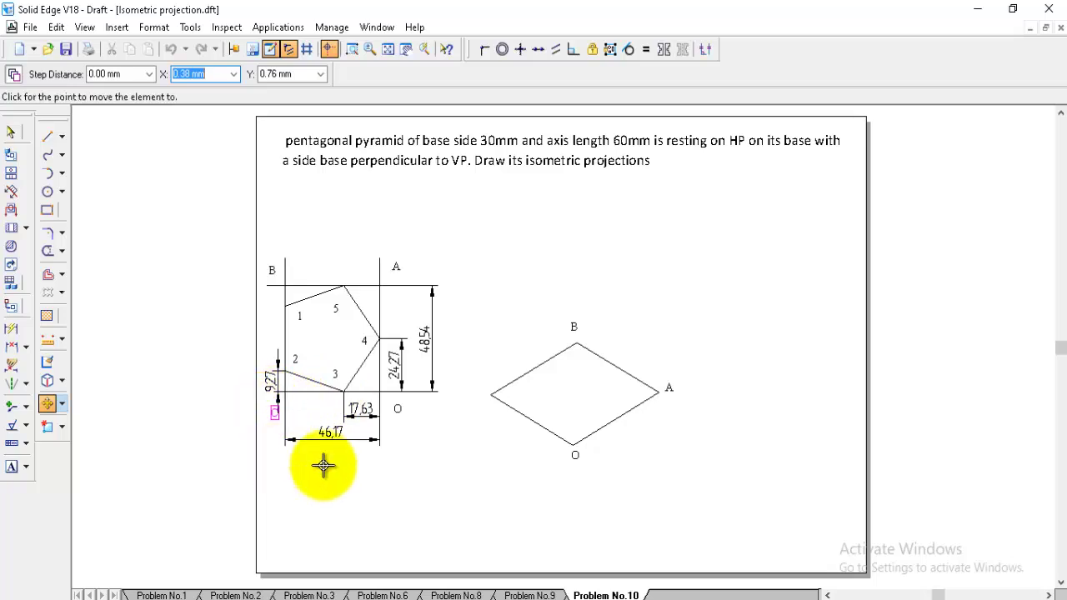
{"action": "left_click", "coordinate": [476, 438]}
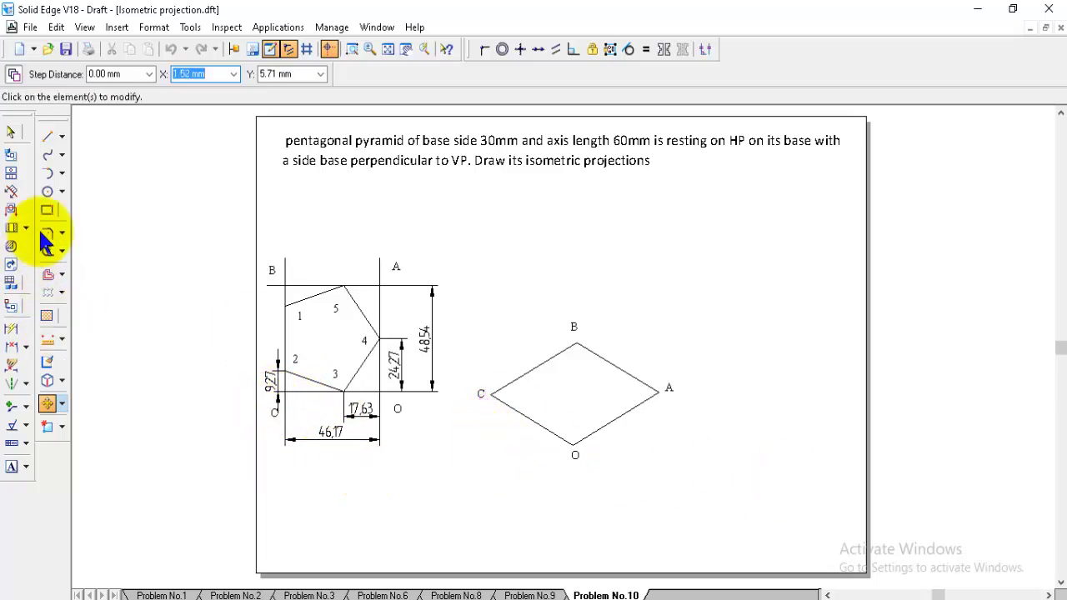
- With Arc by Center, tick edge O–A at 24.27 mm from O and set a 17.63 mm arc at A
{"action": "left_click", "coordinate": [60, 172]}
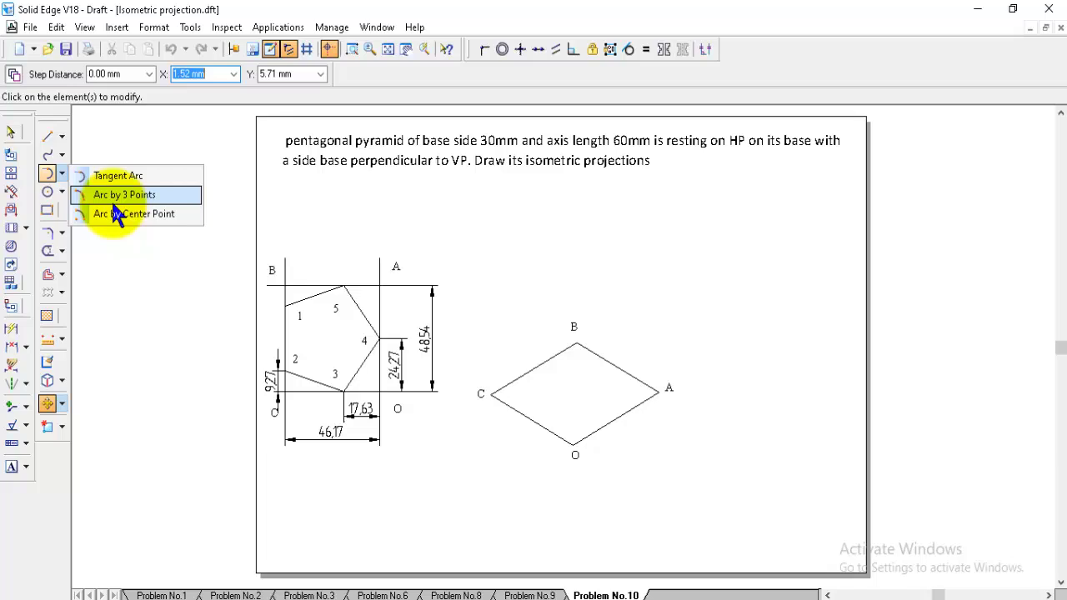
{"action": "left_click", "coordinate": [114, 213]}
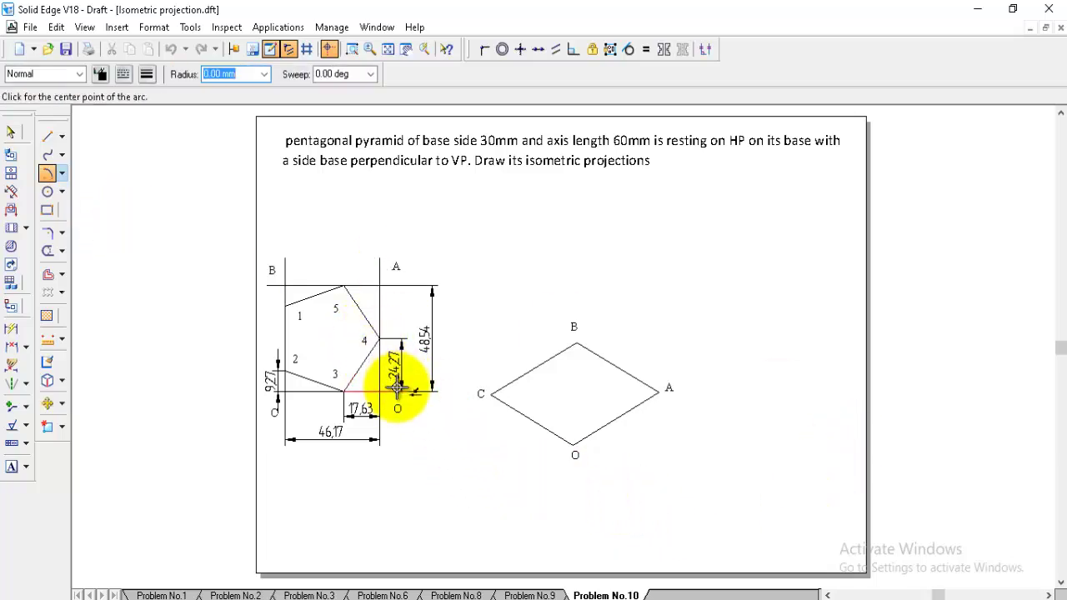
{"action": "left_click", "coordinate": [574, 447]}
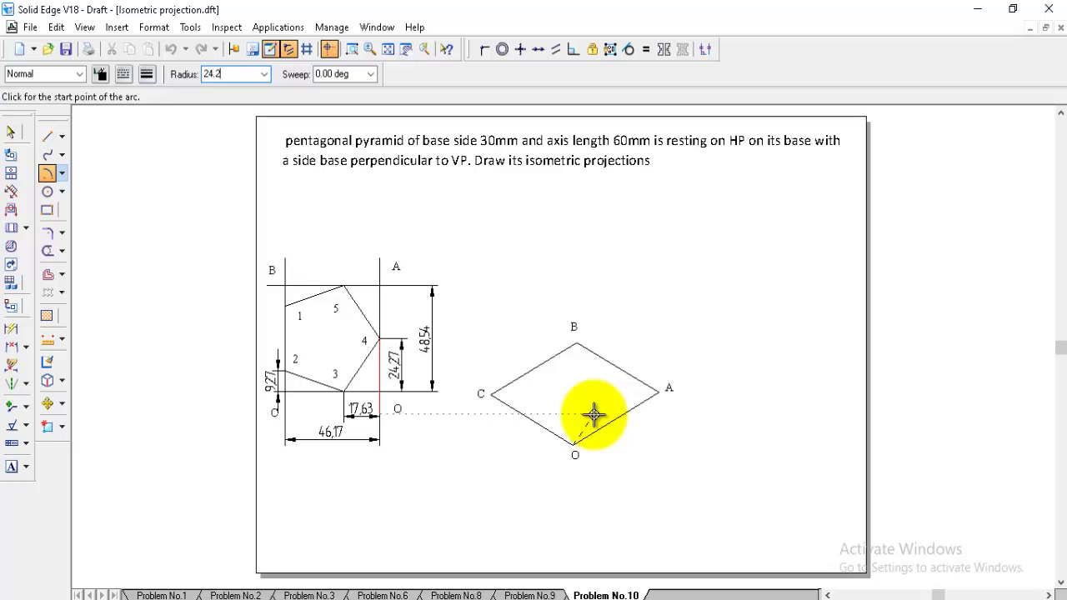
{"action": "key", "text": "Tab"}
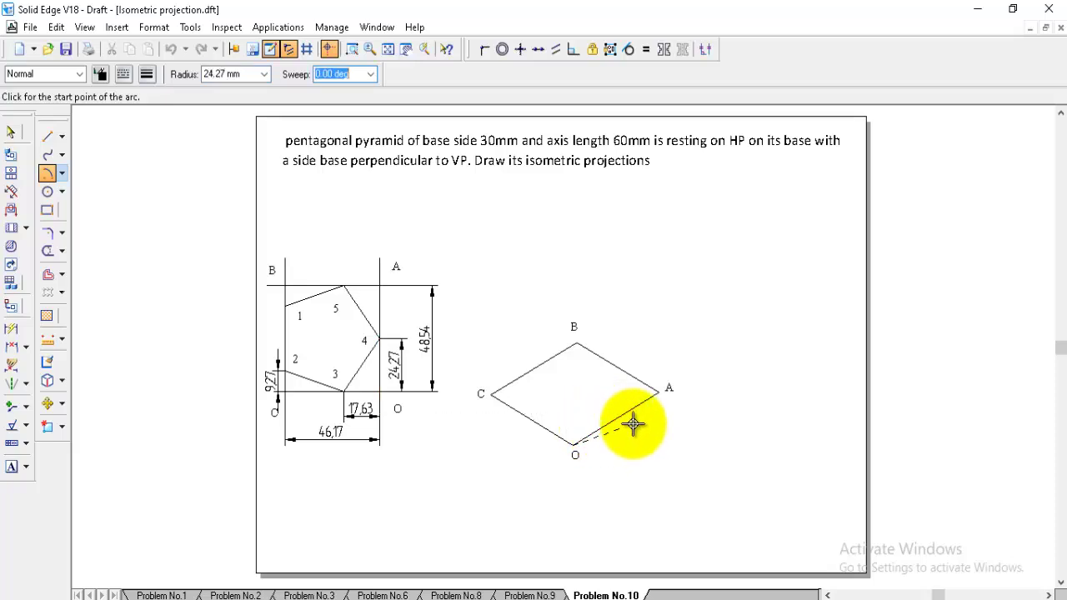
{"action": "left_click", "coordinate": [632, 425]}
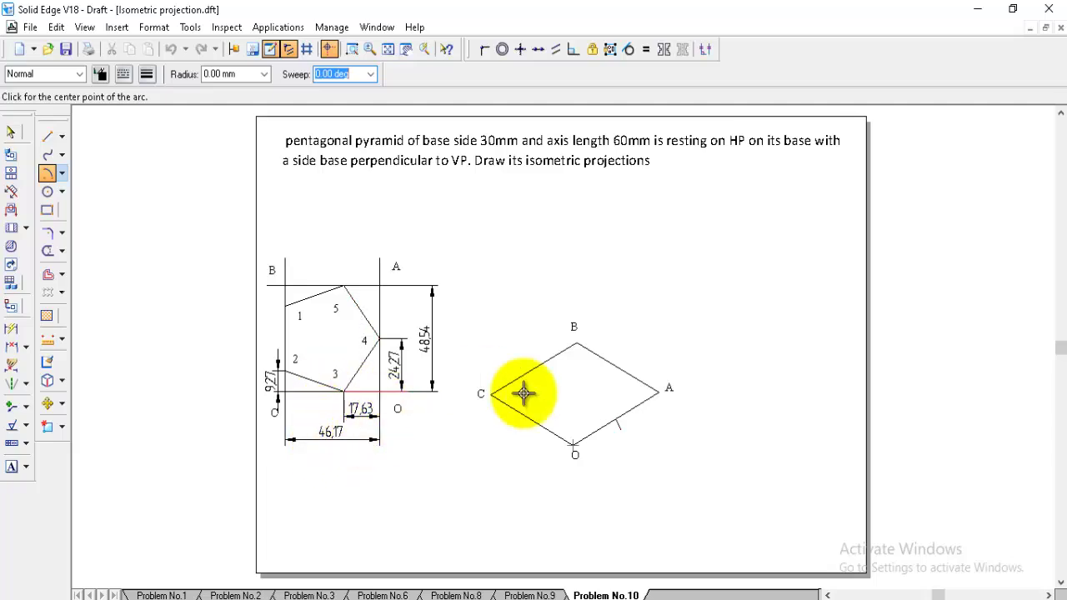
{"action": "left_click", "coordinate": [659, 389]}
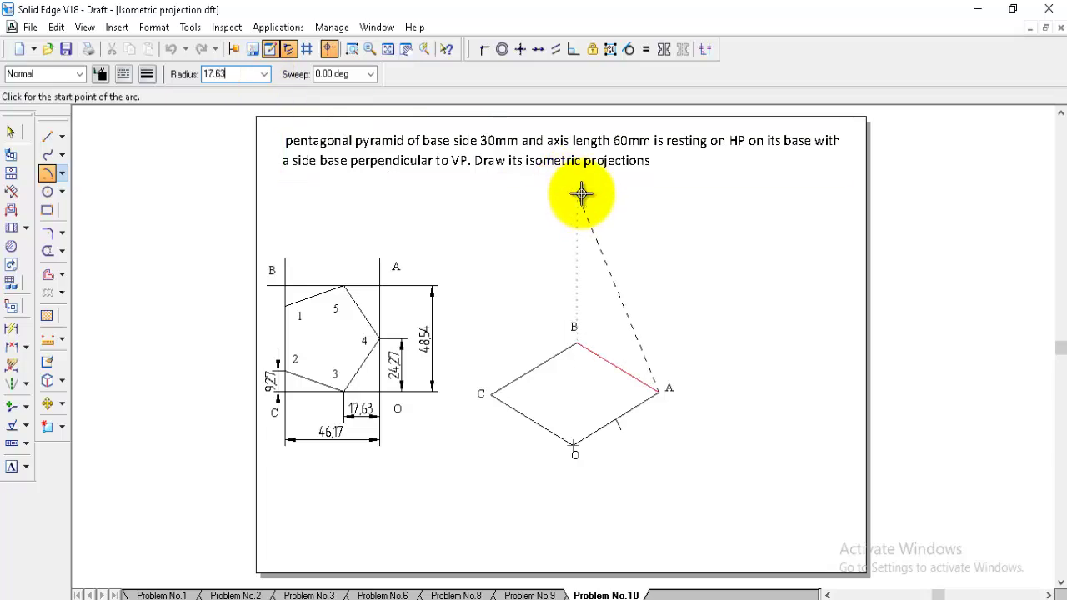
{"action": "key", "text": "Tab"}
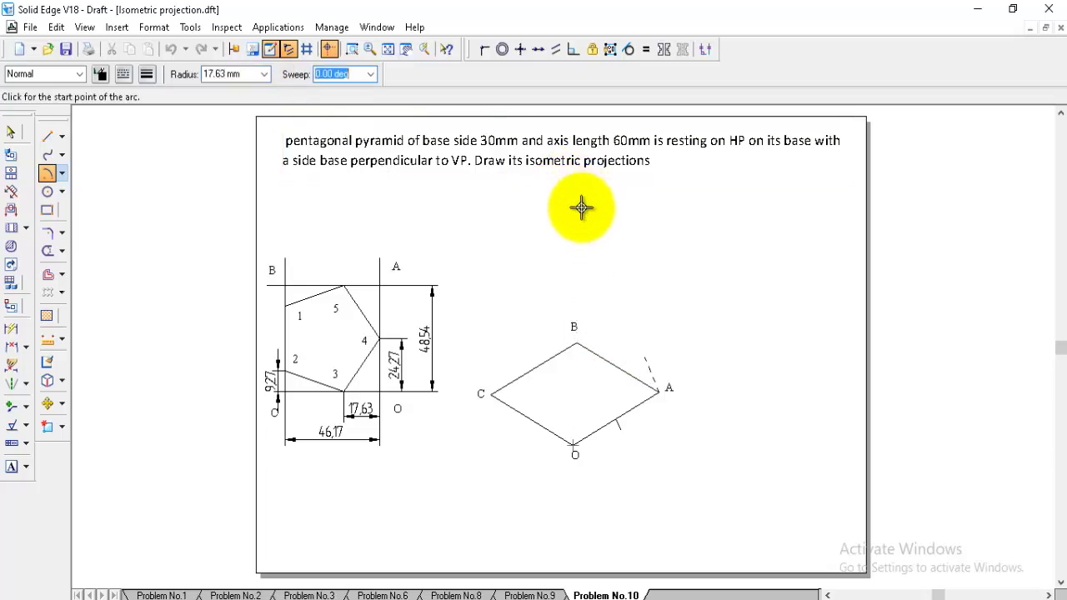
- Tick edges A–B and O–C at 17.63 mm and edge C–B at 9.27 mm from C and B
{"action": "left_click", "coordinate": [640, 363]}
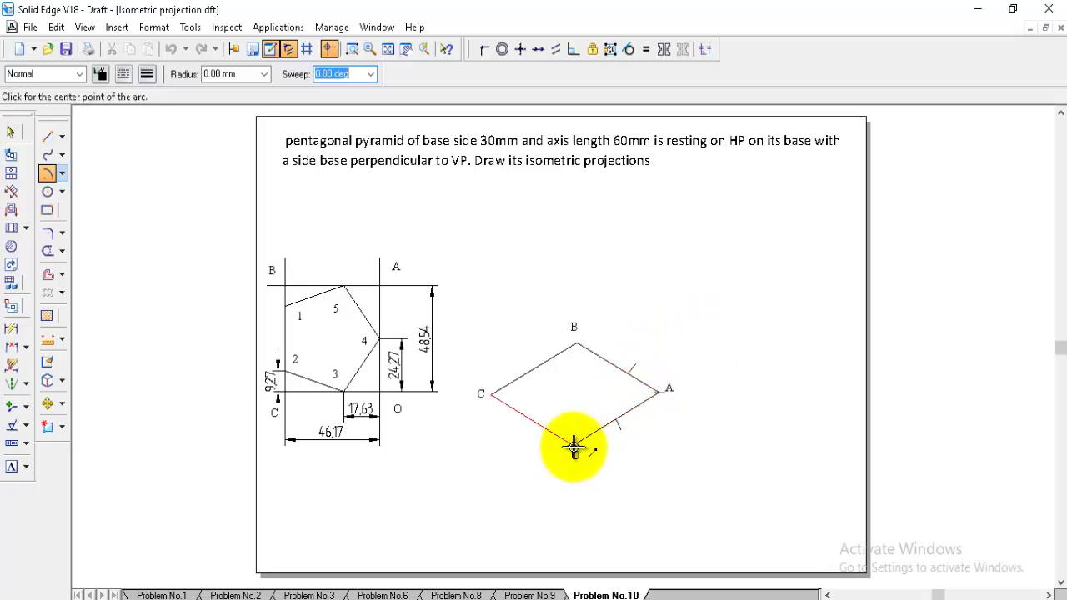
{"action": "left_click", "coordinate": [574, 443]}
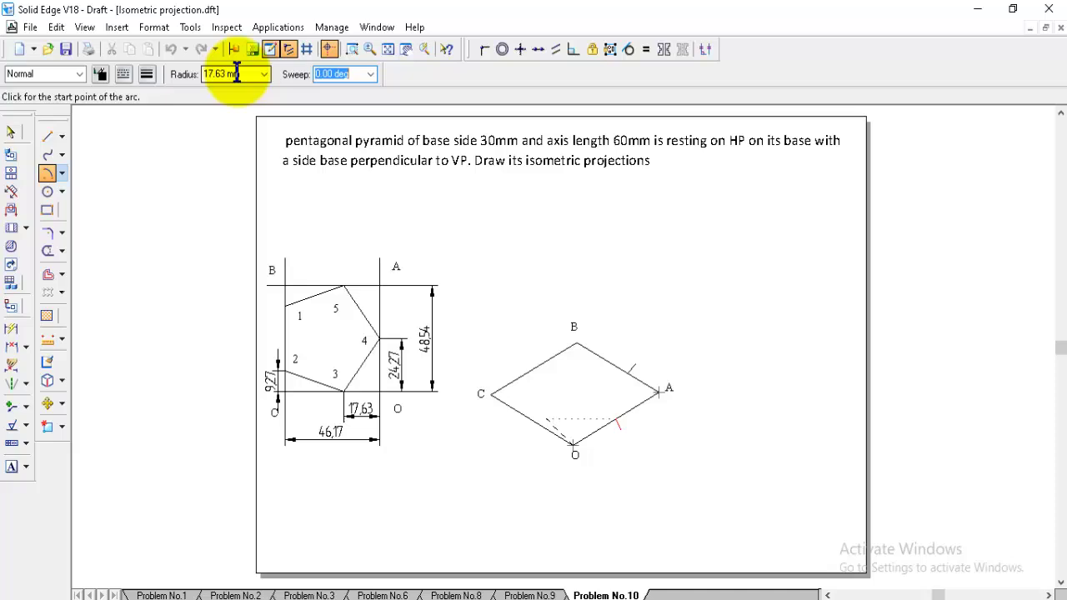
{"action": "left_click", "coordinate": [543, 443]}
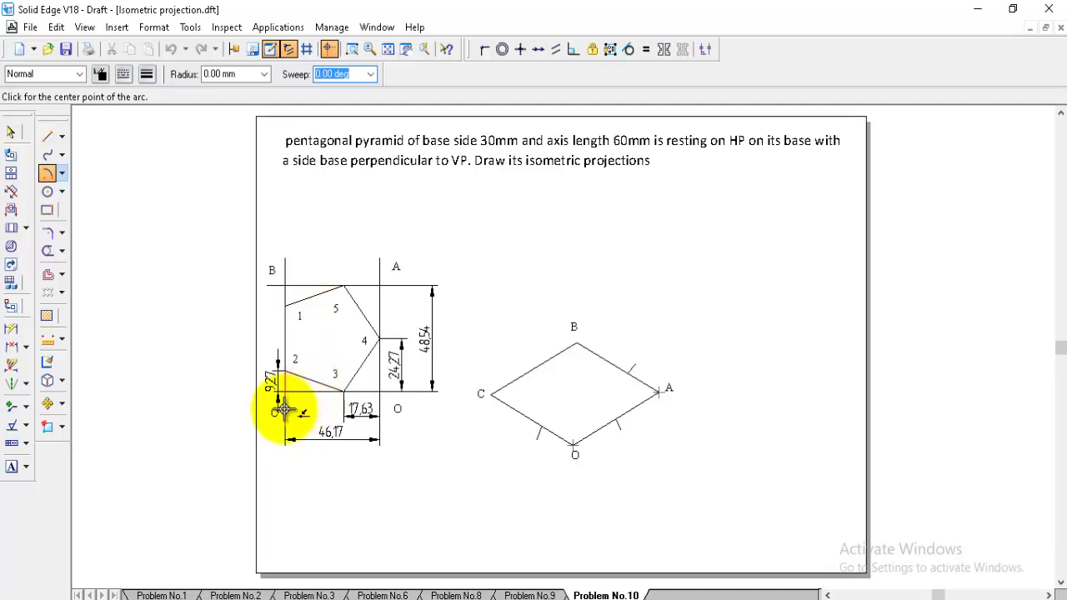
{"action": "left_click", "coordinate": [490, 394]}
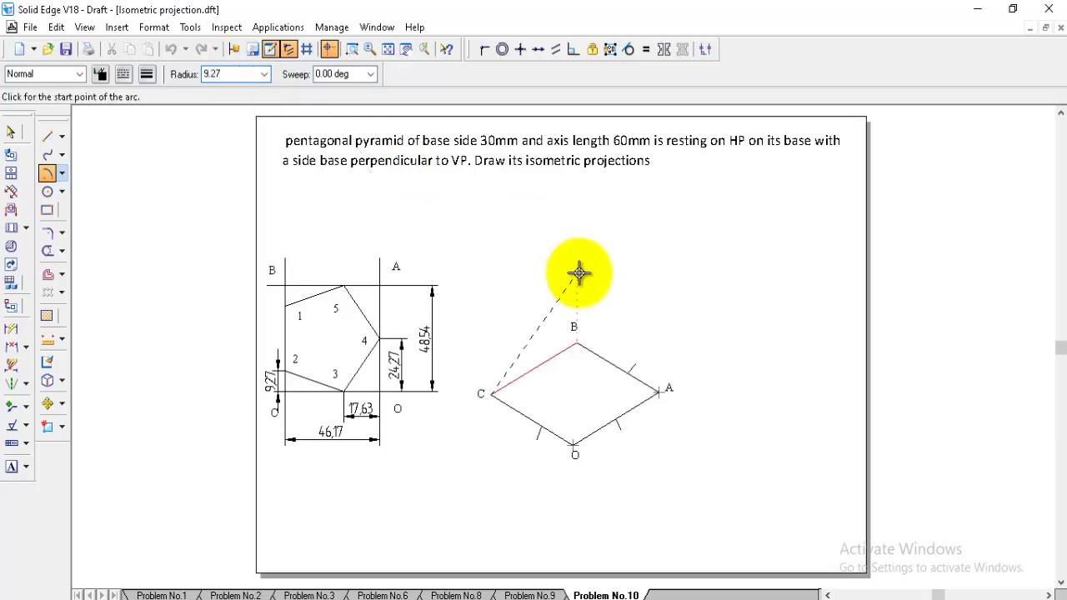
{"action": "type", "text": "9.27"}
{"action": "key", "text": "Tab"}
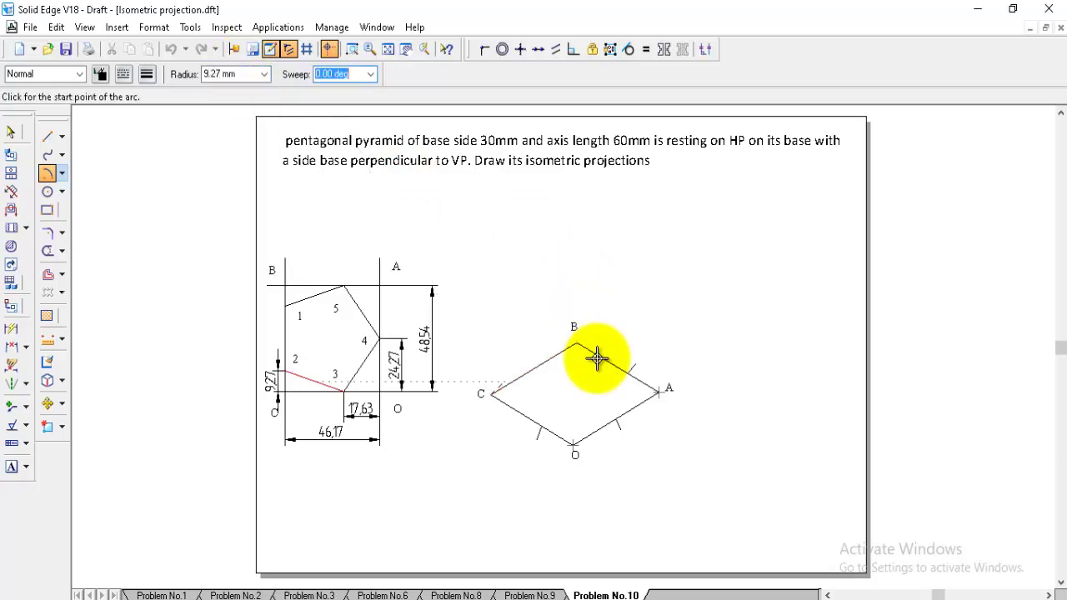
{"action": "left_click", "coordinate": [513, 384]}
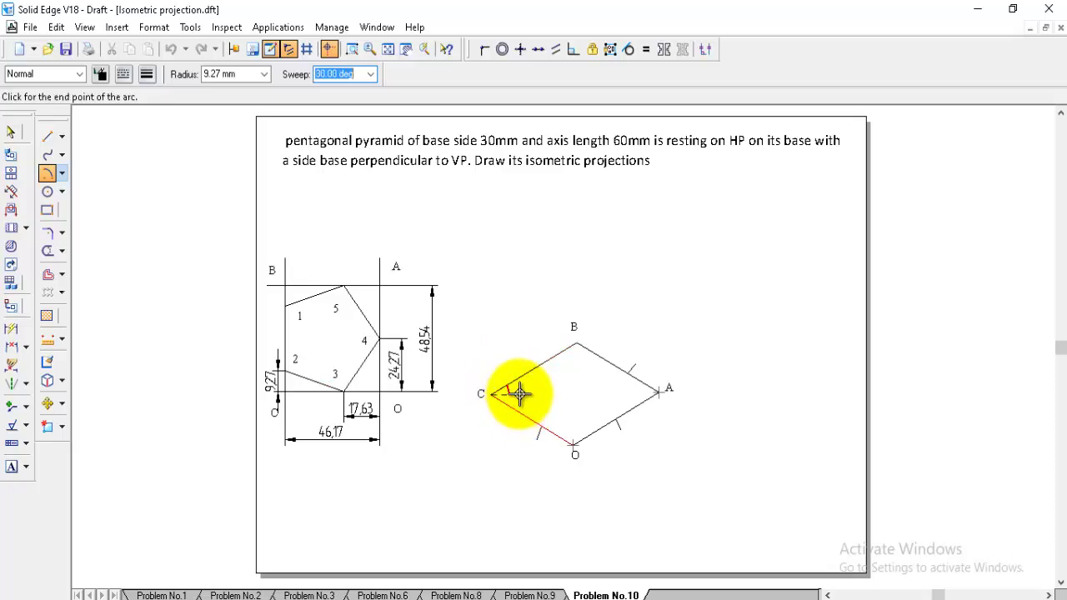
{"action": "left_click", "coordinate": [576, 344]}
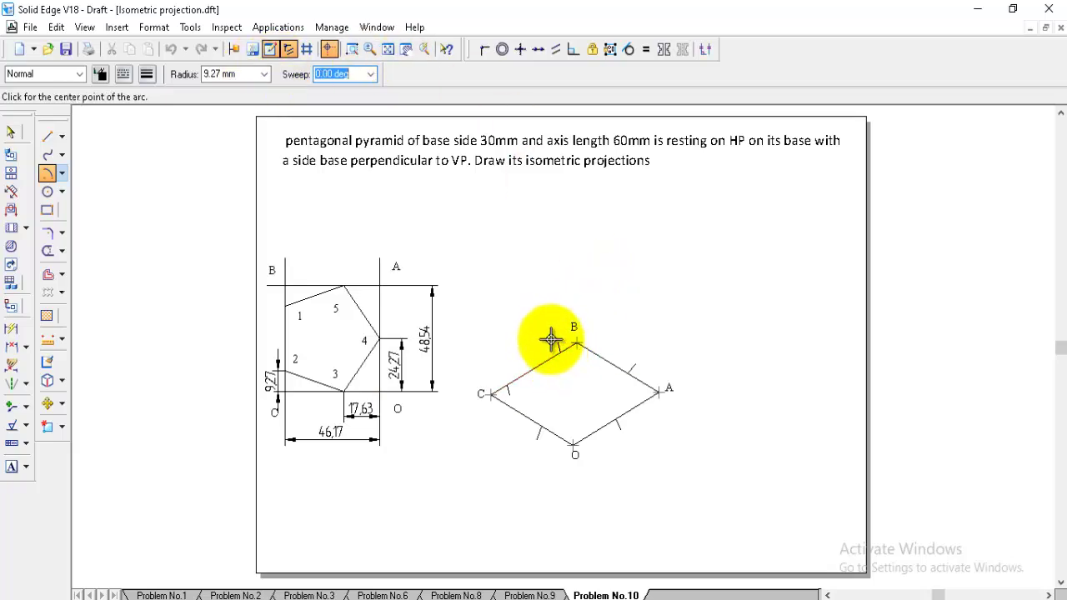
- Switch to the Visible line style and zoom in on the isometric rhombus
{"action": "left_click", "coordinate": [47, 136]}
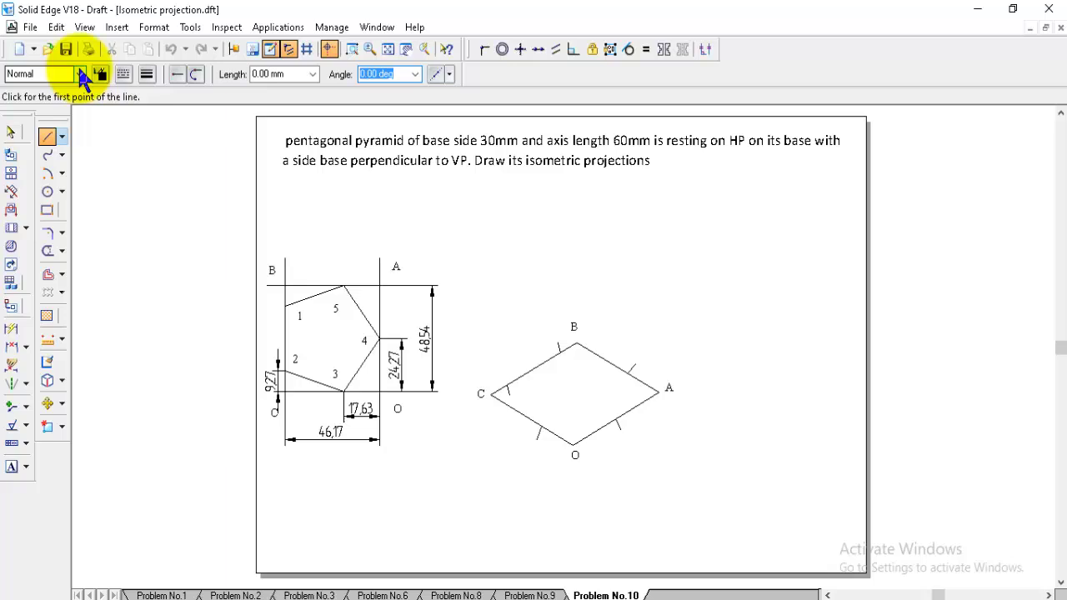
{"action": "left_click", "coordinate": [80, 74]}
{"action": "left_click", "coordinate": [21, 206]}
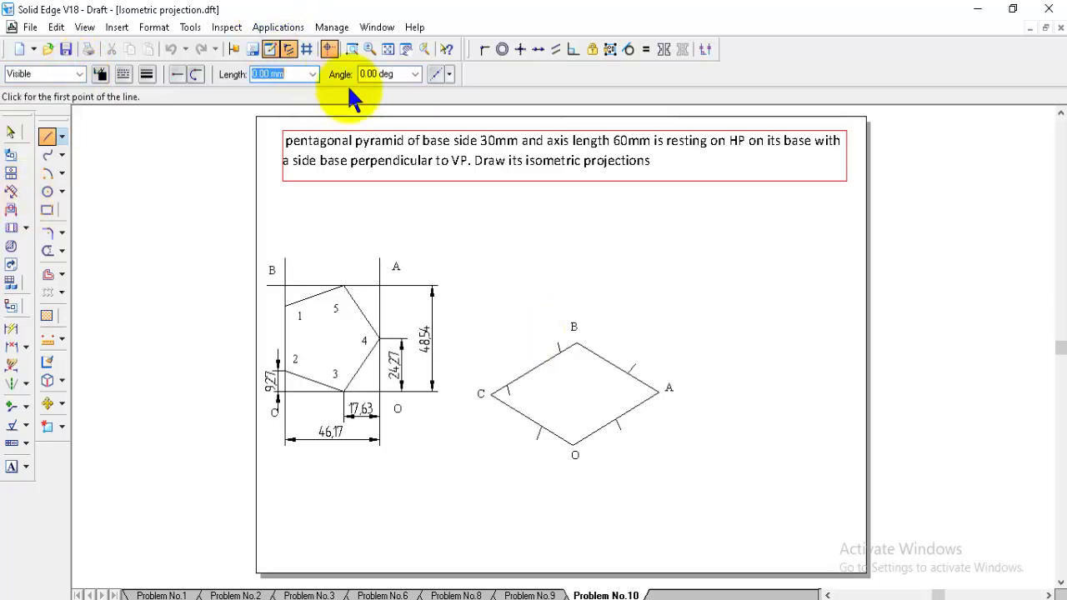
{"action": "left_click", "coordinate": [351, 51]}
{"action": "left_click", "coordinate": [444, 255]}
{"action": "left_click", "coordinate": [724, 532]}
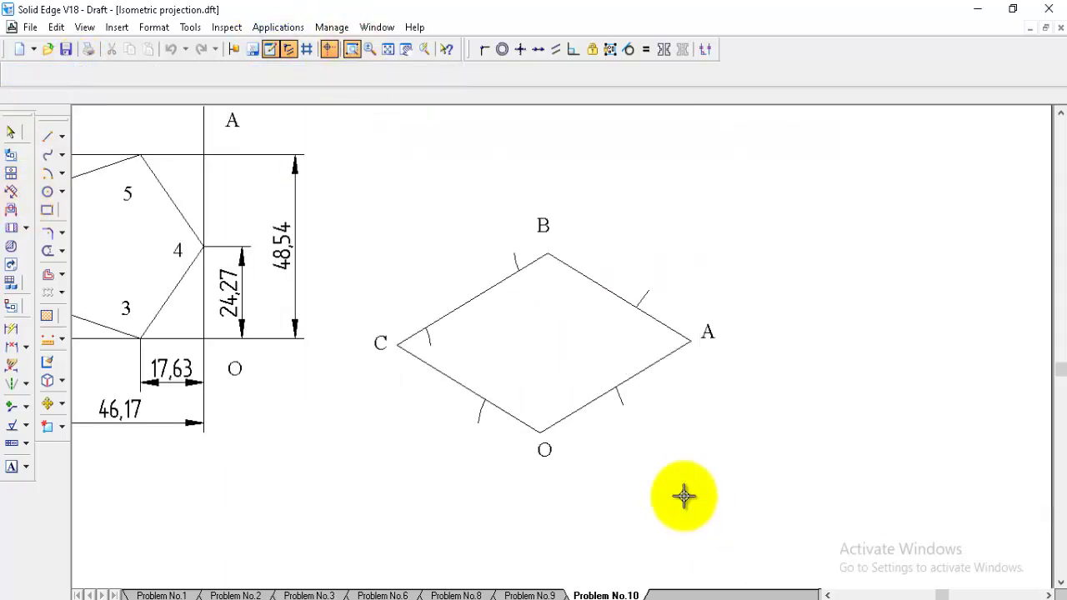
- Join the five arc ticks with lines to close the isometric pentagon base
{"action": "left_click", "coordinate": [426, 328]}
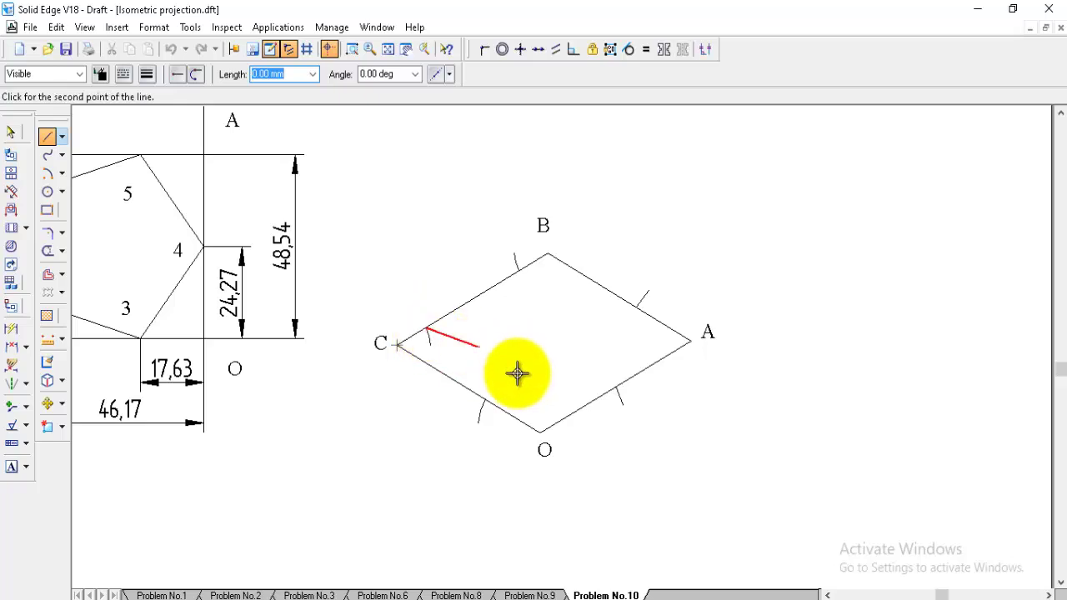
{"action": "left_click", "coordinate": [615, 387]}
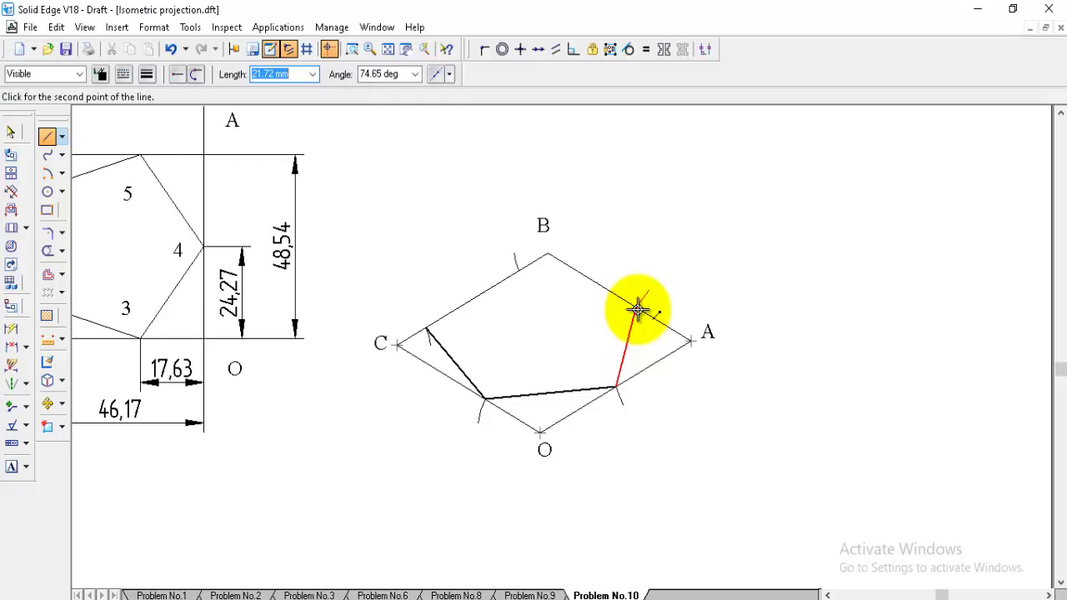
{"action": "left_click", "coordinate": [636, 308]}
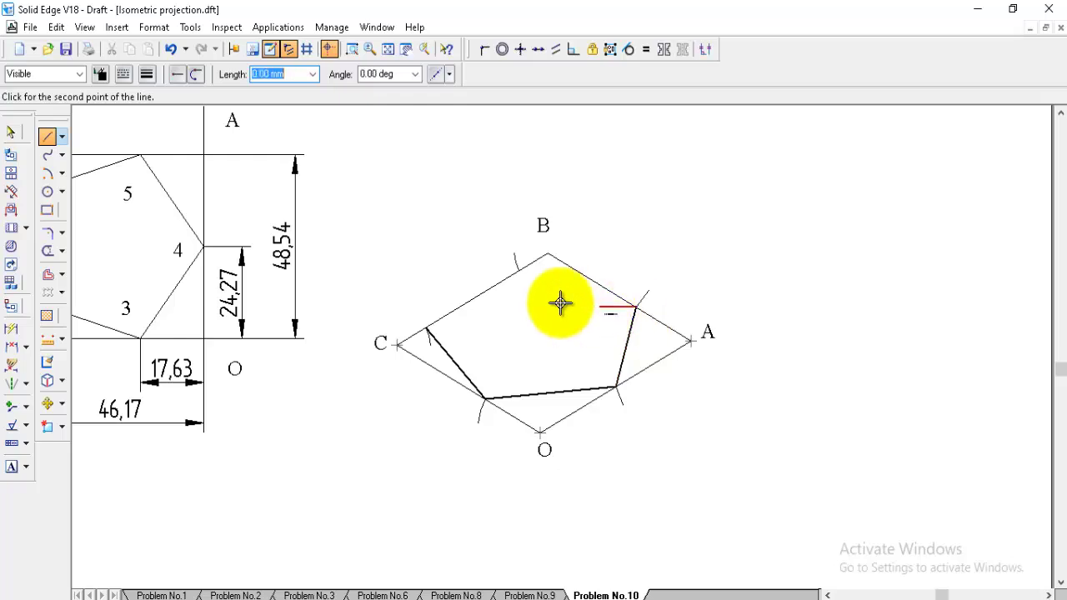
{"action": "left_click", "coordinate": [518, 273]}
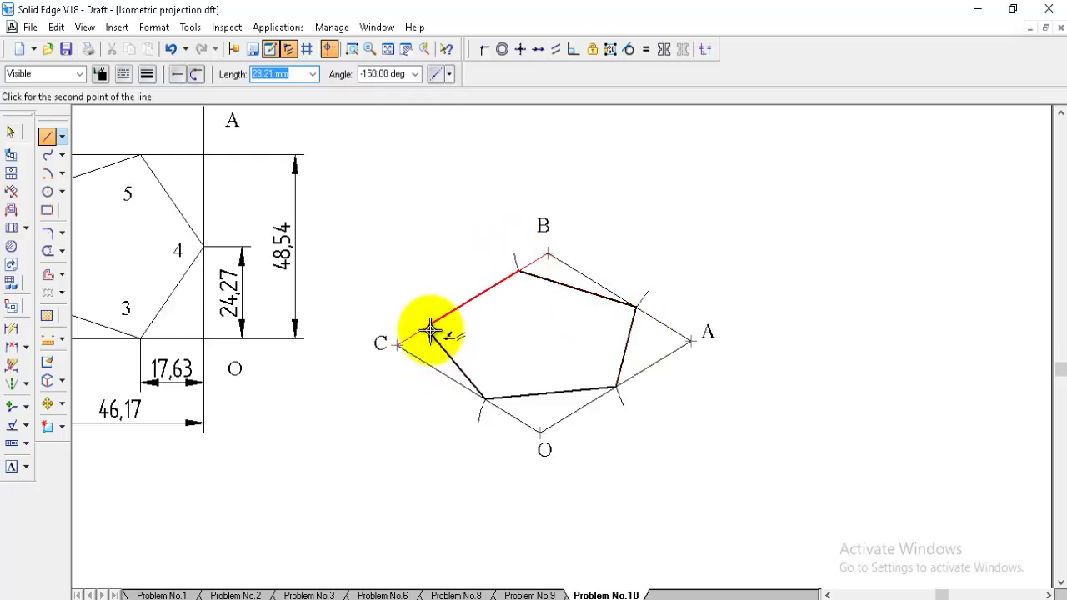
{"action": "left_click", "coordinate": [429, 328]}
{"action": "right_click", "coordinate": [402, 289]}
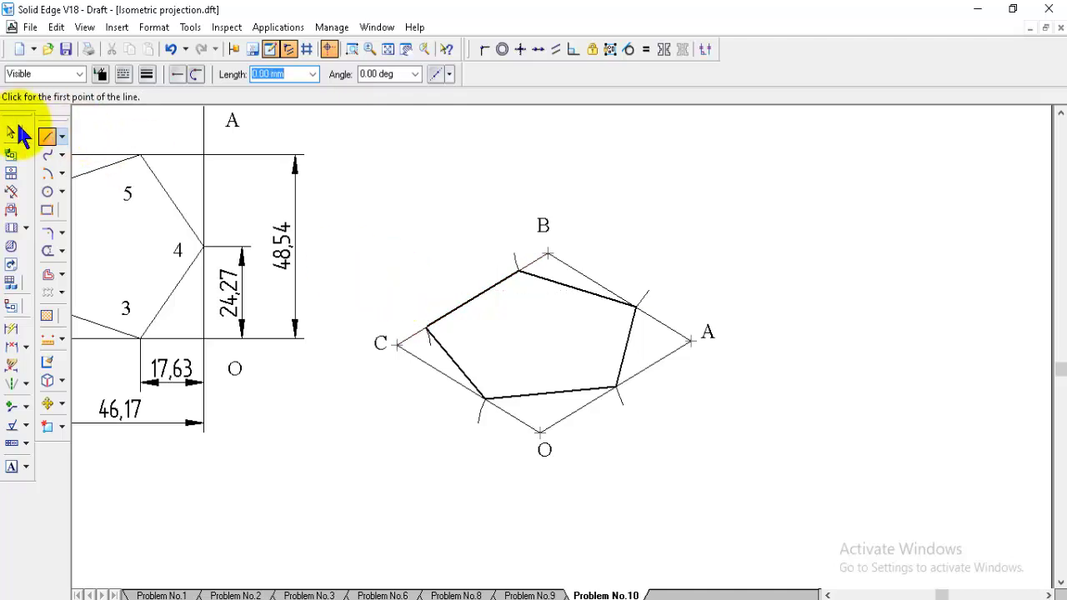
- Draw the diagonal from corner C to corner A in the Normal line style
{"action": "left_click", "coordinate": [79, 74]}
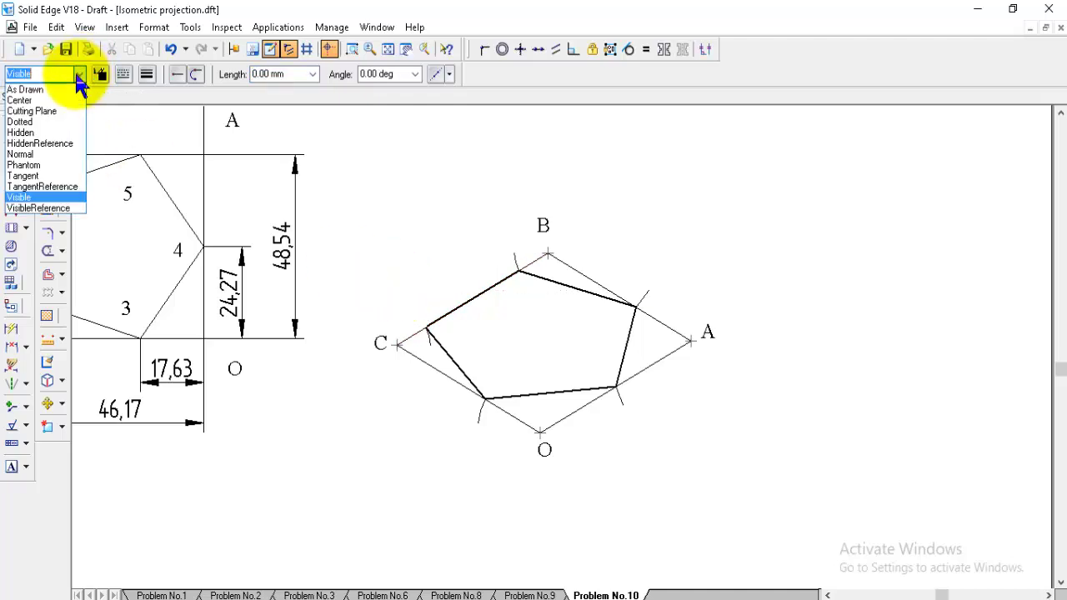
{"action": "left_click", "coordinate": [45, 155]}
{"action": "left_click", "coordinate": [540, 432]}
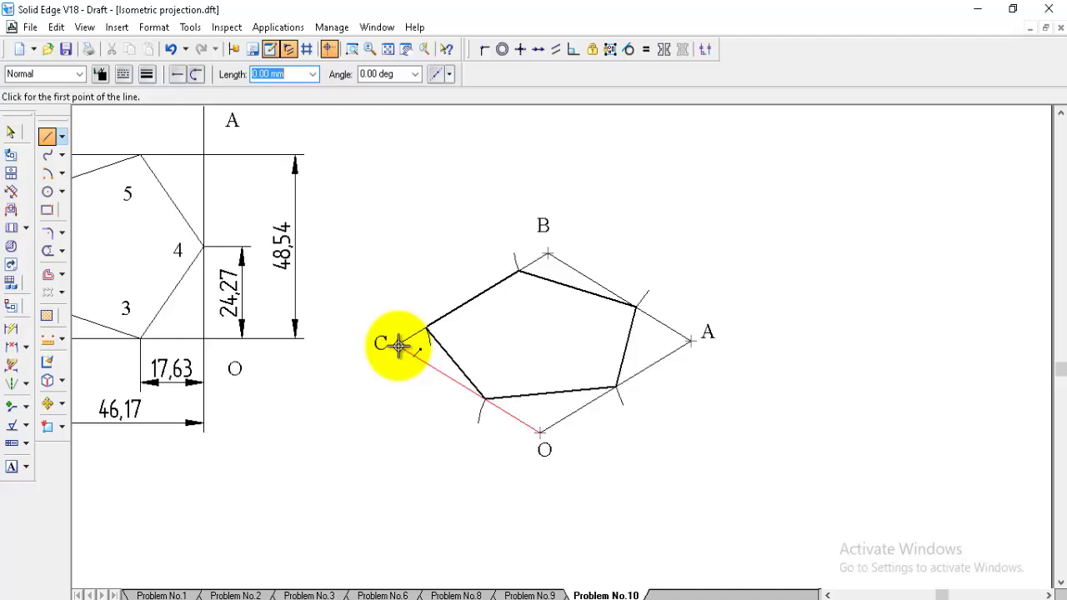
{"action": "left_click", "coordinate": [398, 344]}
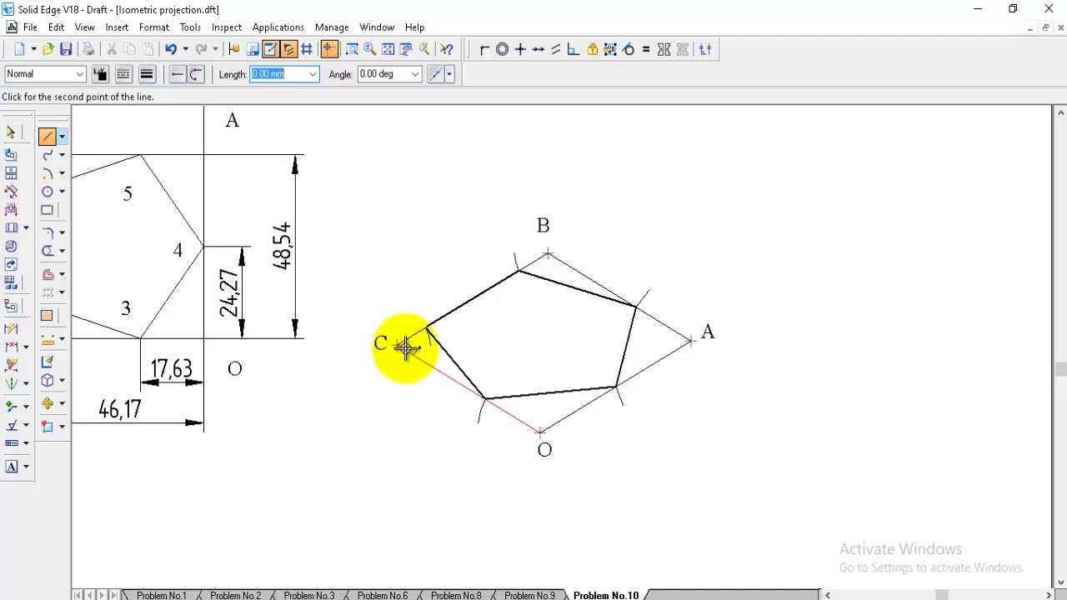
{"action": "left_click", "coordinate": [695, 340]}
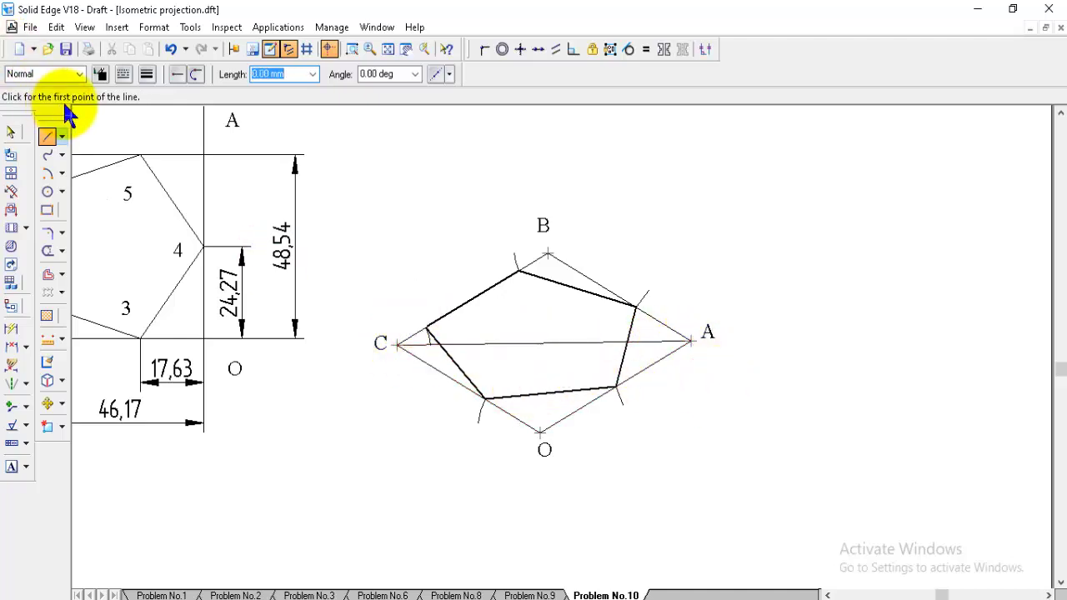
- Draw a 60 mm vertical Center-style axis rising from the base centre
{"action": "left_click", "coordinate": [78, 73]}
{"action": "left_click", "coordinate": [34, 100]}
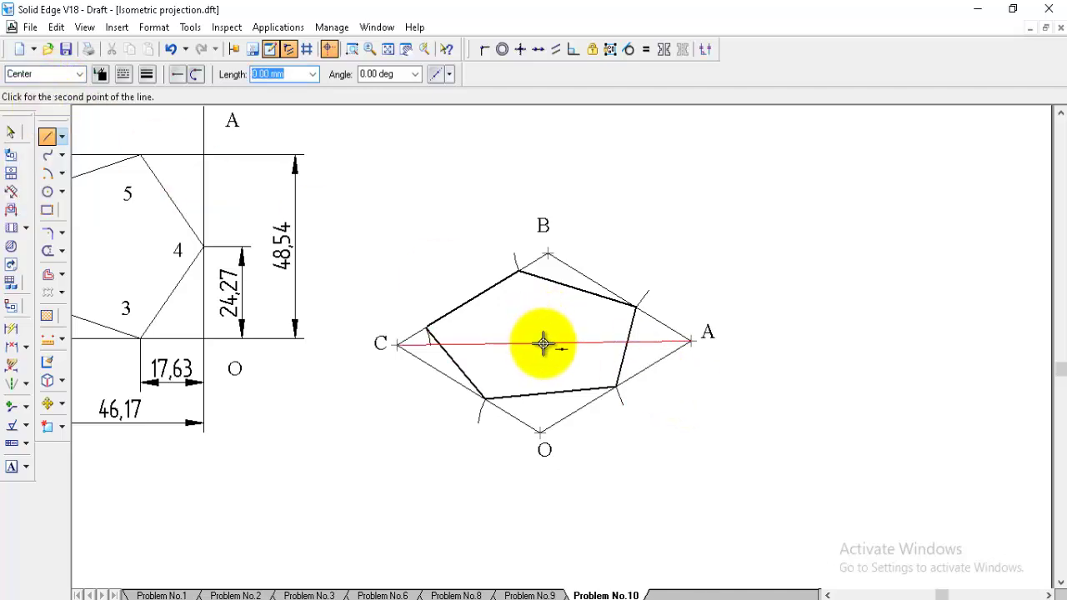
{"action": "left_click", "coordinate": [390, 50]}
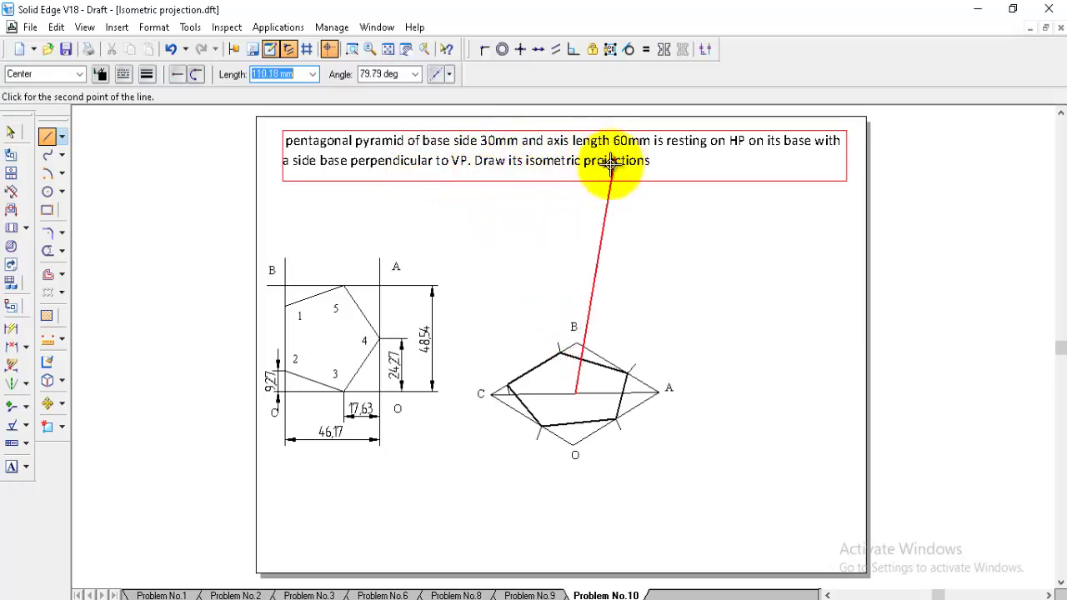
{"action": "type", "text": "00"}
{"action": "left_click", "coordinate": [583, 250]}
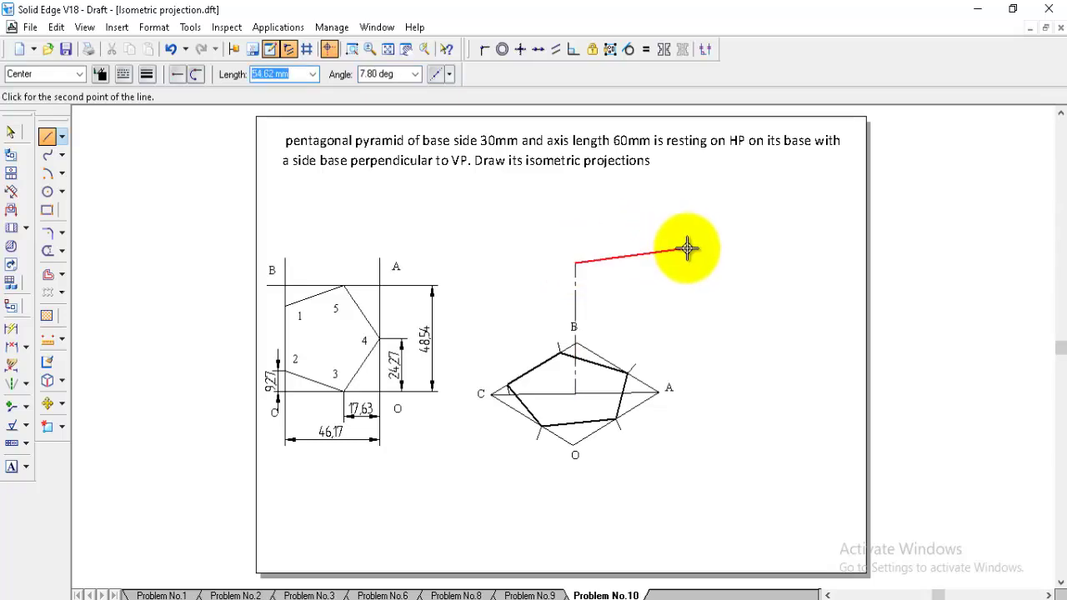
{"action": "key", "text": "Escape"}
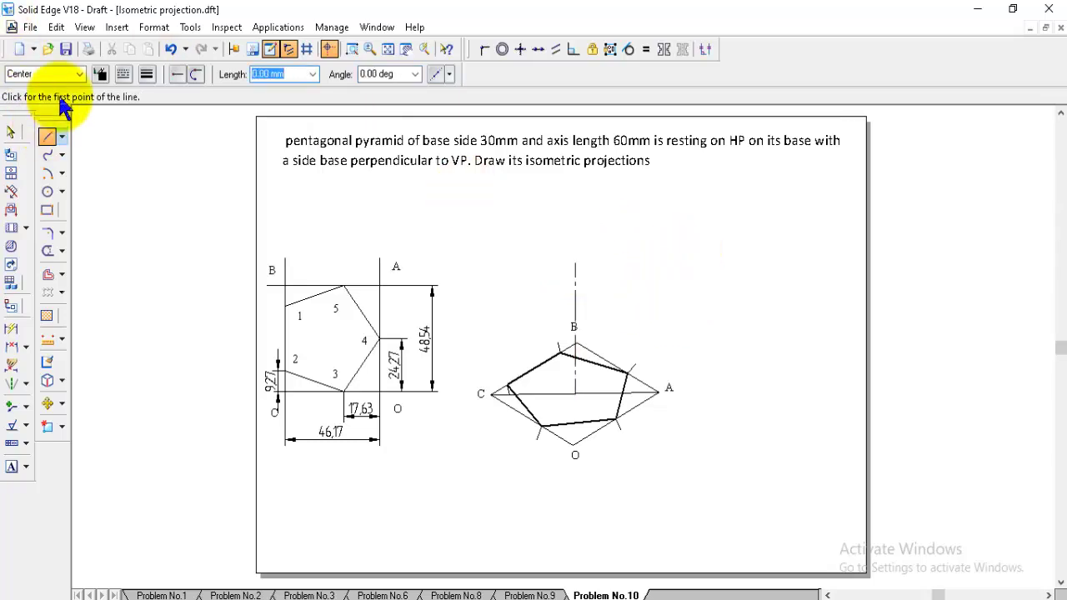
- Switch to the Visible line style and draw the edge from the apex to the left base corner
{"action": "left_click", "coordinate": [80, 74]}
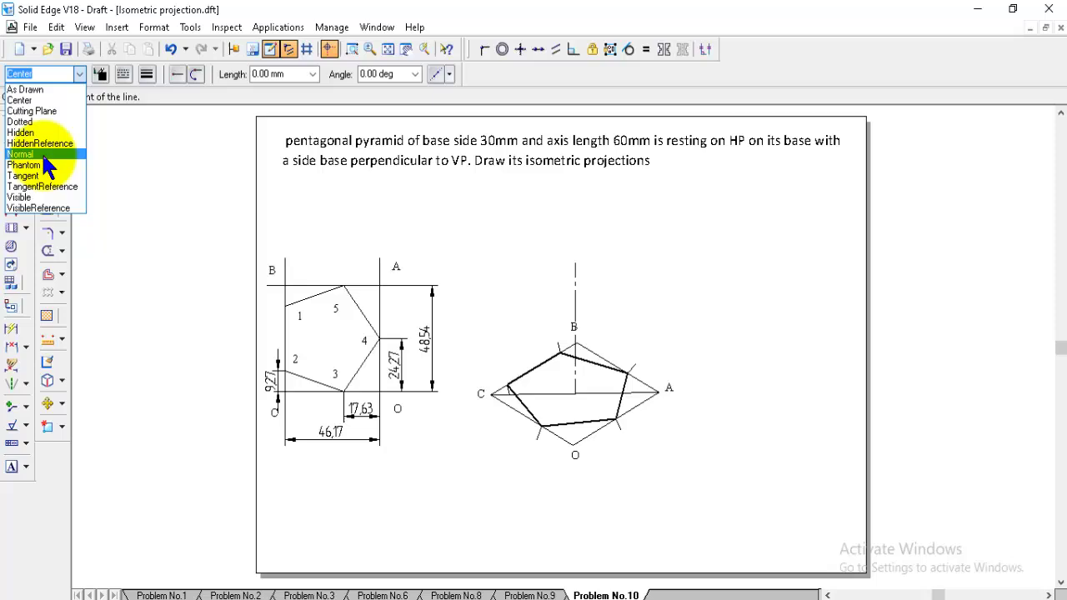
{"action": "left_click", "coordinate": [33, 197]}
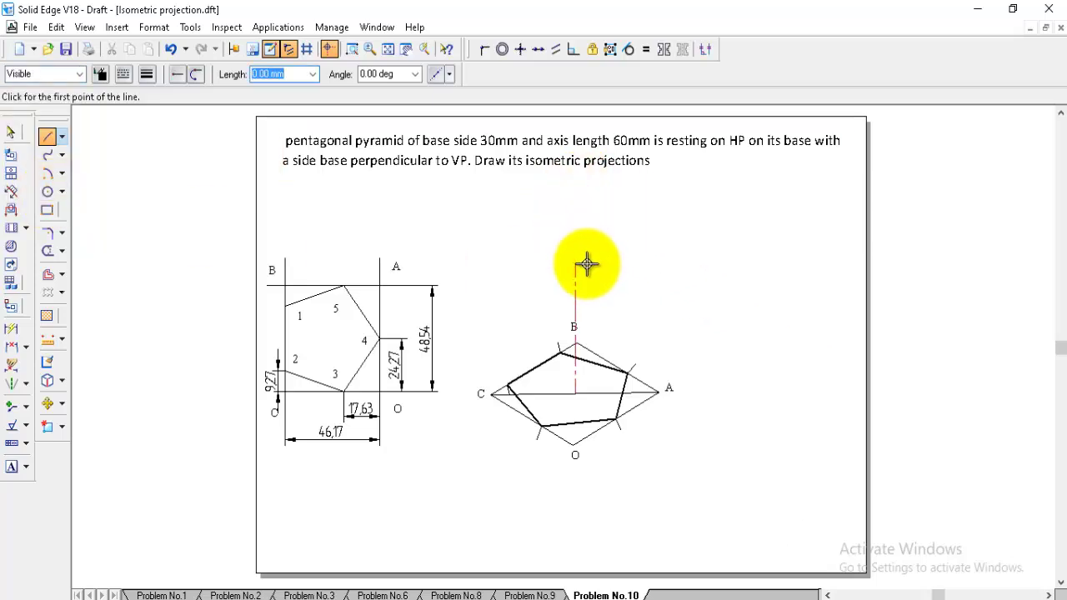
{"action": "left_click", "coordinate": [508, 385]}
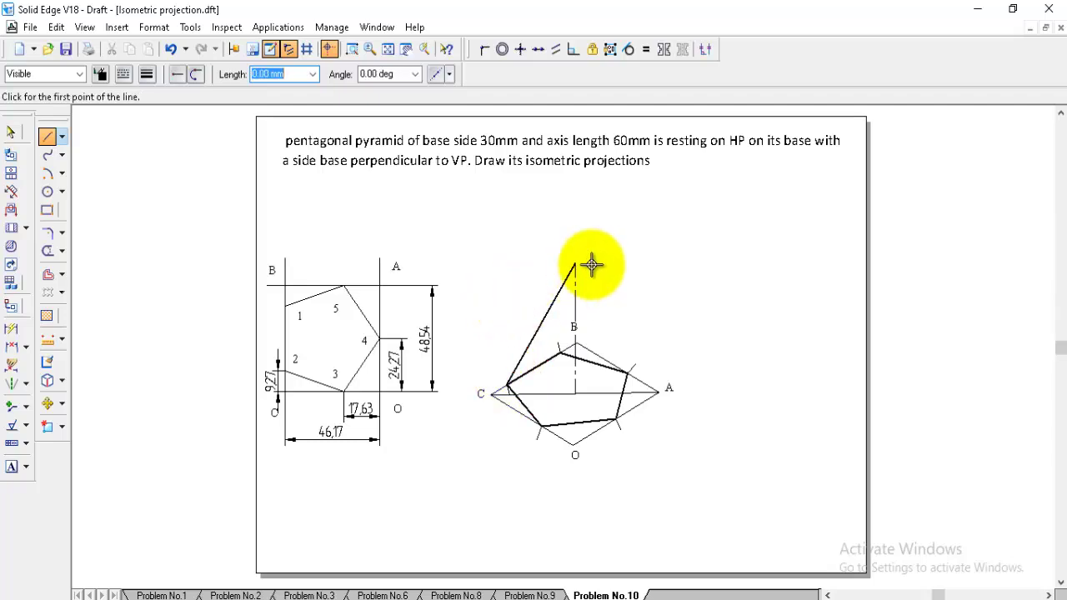
- Draw the remaining slant edges from the apex to the front lower-left and right base corners
{"action": "left_click", "coordinate": [576, 265]}
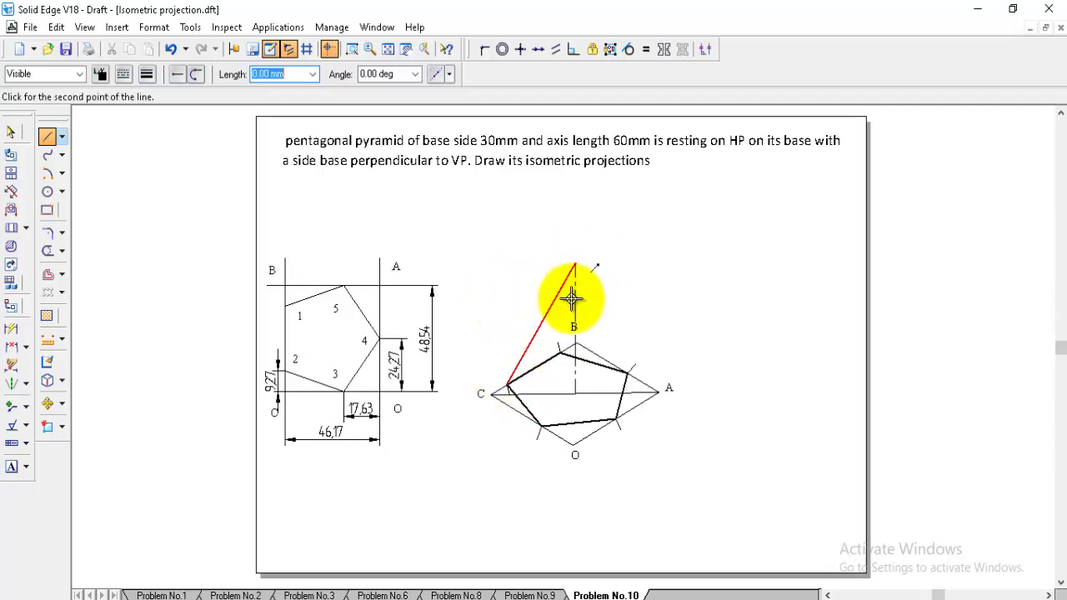
{"action": "left_click", "coordinate": [543, 428]}
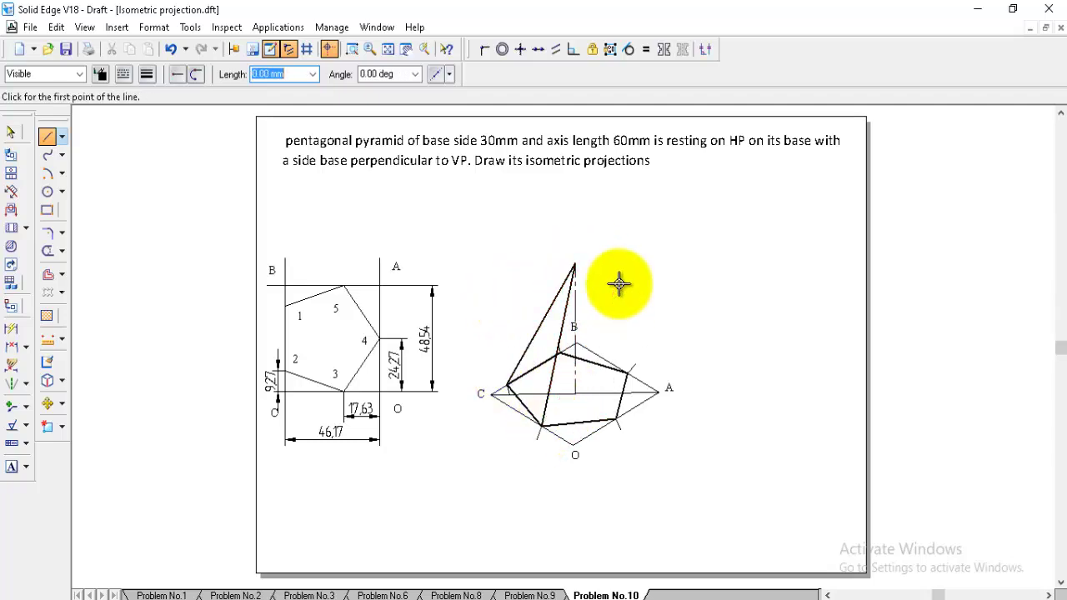
{"action": "left_click", "coordinate": [574, 266]}
{"action": "left_click", "coordinate": [616, 415]}
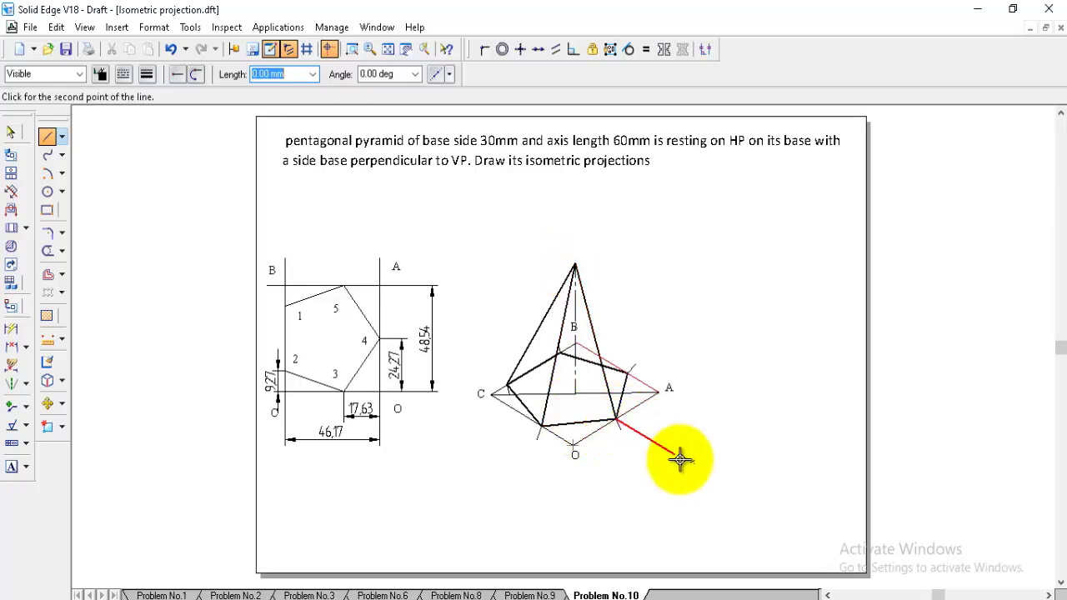
{"action": "left_click", "coordinate": [627, 372]}
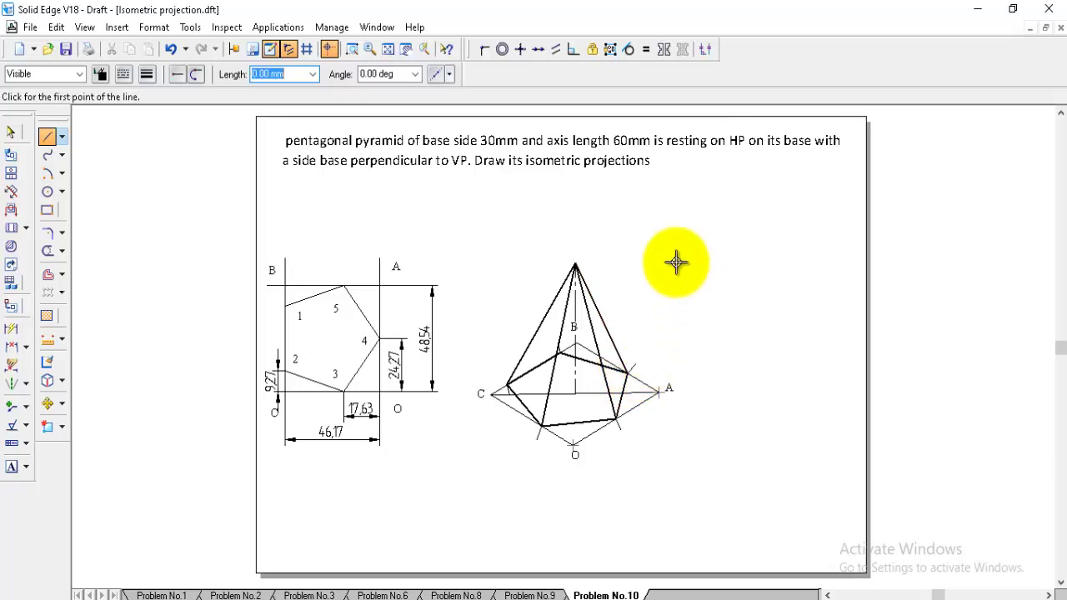
{"action": "left_click", "coordinate": [350, 47]}
- Zoom in on the pyramid and delete the two hidden back edges of the base
{"action": "left_click", "coordinate": [665, 439]}
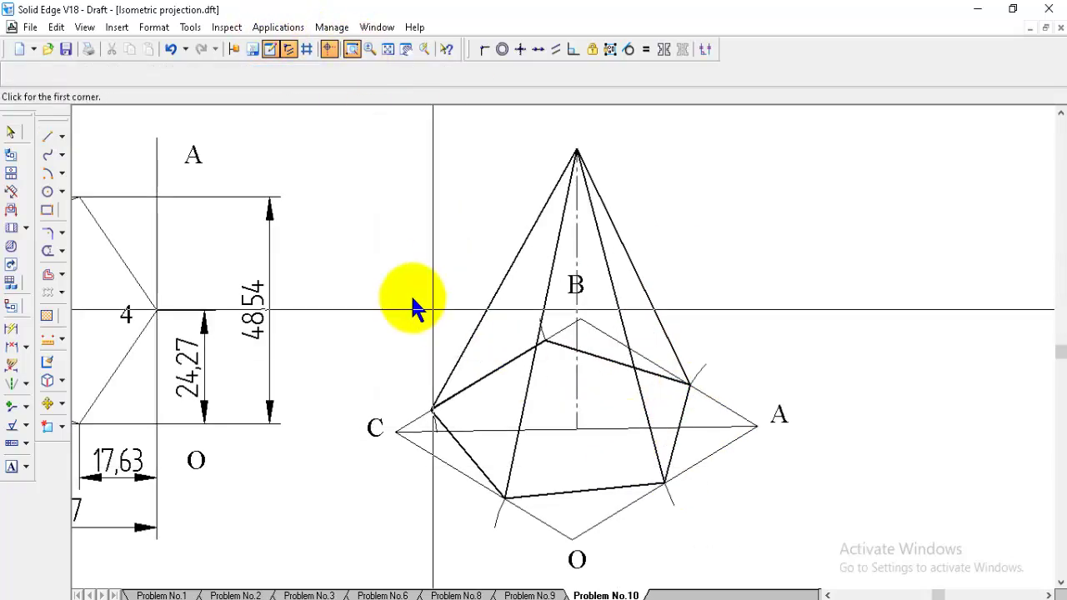
{"action": "left_click", "coordinate": [10, 131]}
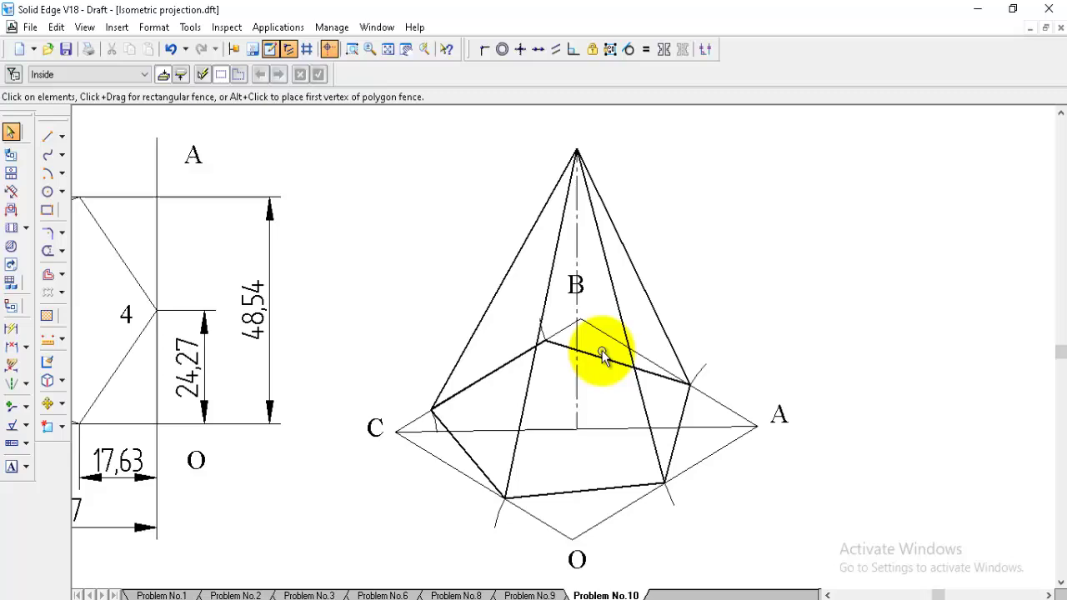
{"action": "left_click", "coordinate": [601, 360]}
{"action": "key", "text": "Delete"}
{"action": "left_click", "coordinate": [495, 369]}
{"action": "key", "text": "Delete"}
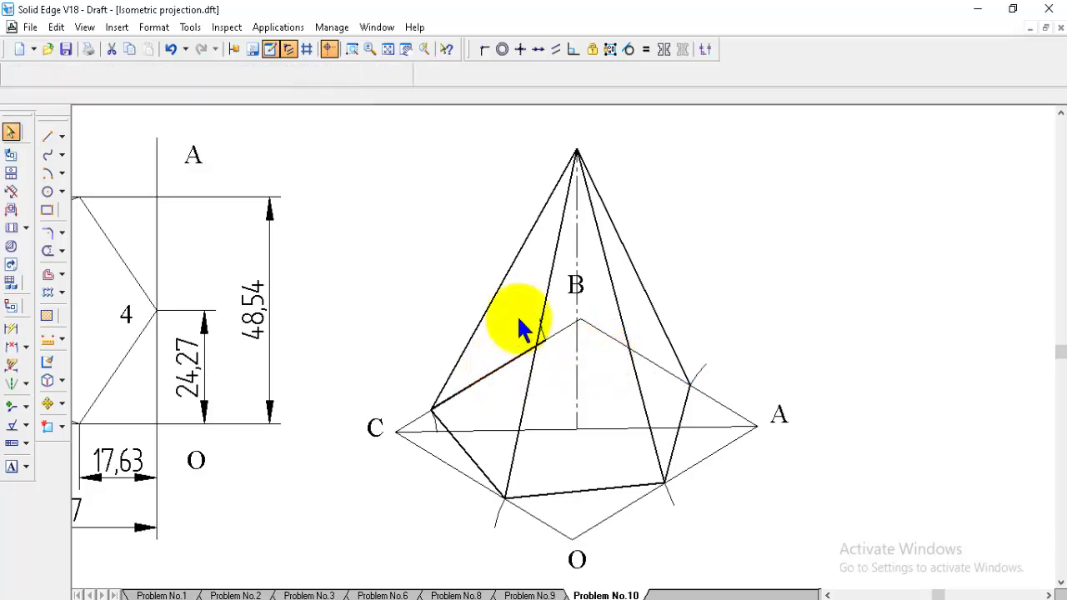
- Delete the leftover construction lines, including the one toward A, and the small arc
{"action": "left_click", "coordinate": [550, 337]}
{"action": "key", "text": "Delete"}
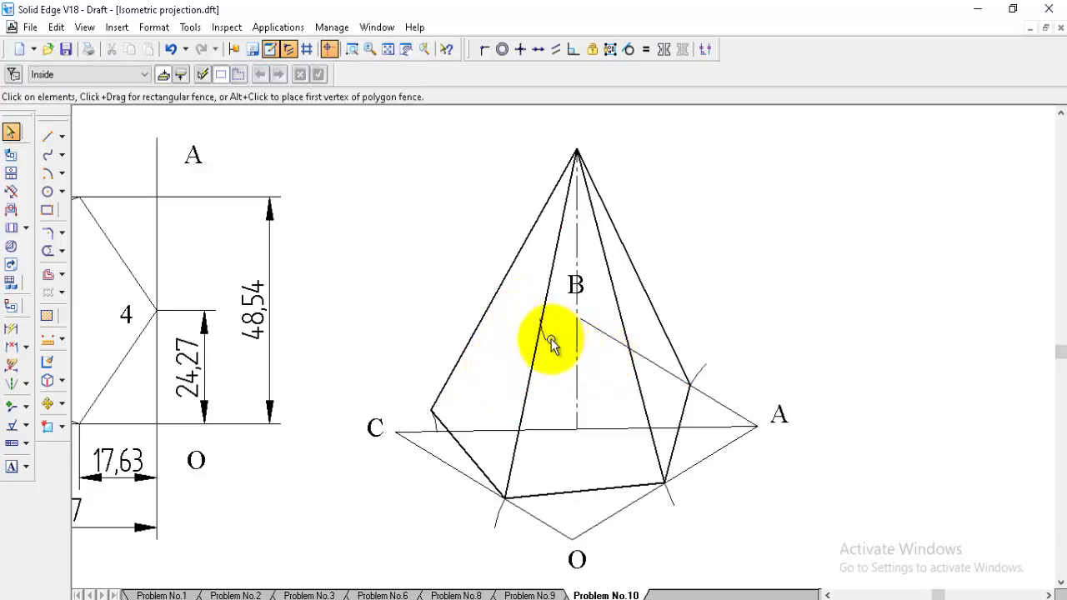
{"action": "left_click", "coordinate": [613, 342]}
{"action": "key", "text": "Delete"}
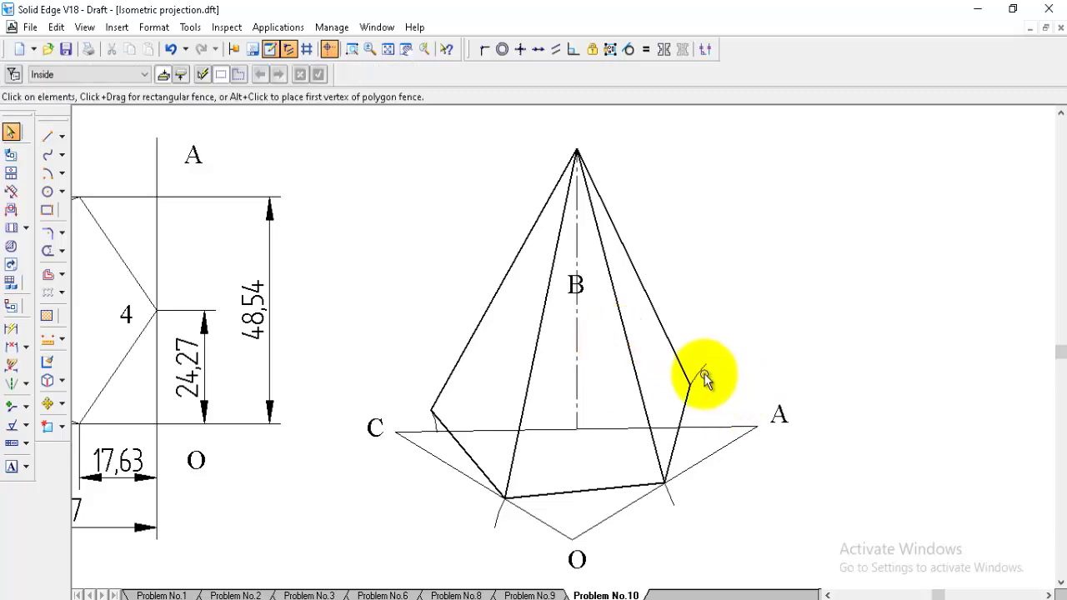
{"action": "left_click", "coordinate": [700, 374]}
{"action": "key", "text": "Delete"}
- Delete labels B and C, the line through C, and the lower construction line and arc
{"action": "left_click", "coordinate": [576, 287]}
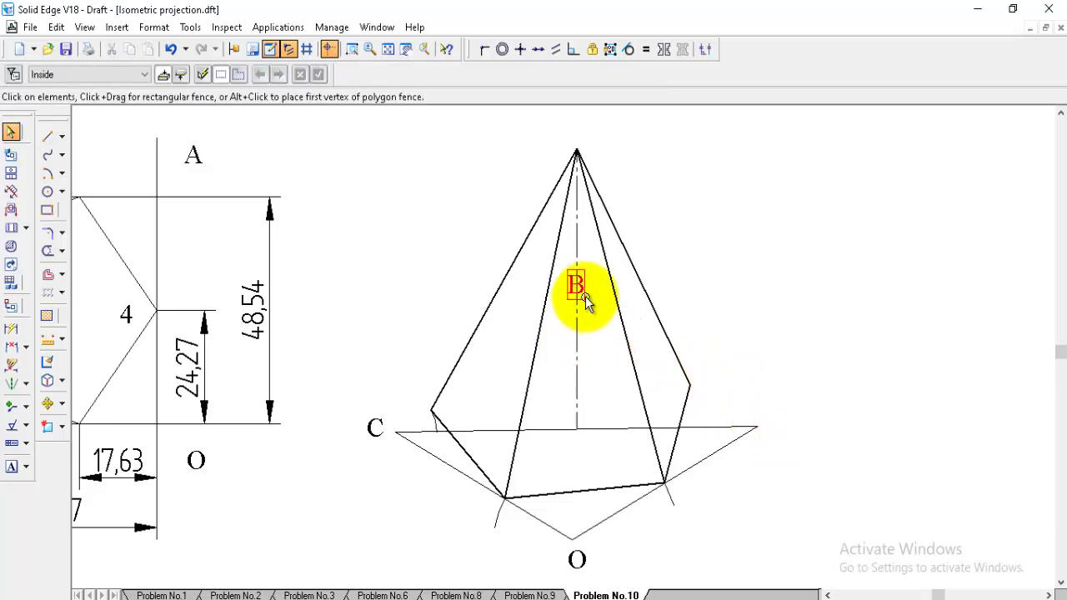
{"action": "key", "text": "Delete"}
{"action": "left_click", "coordinate": [427, 430]}
{"action": "key", "text": "Delete"}
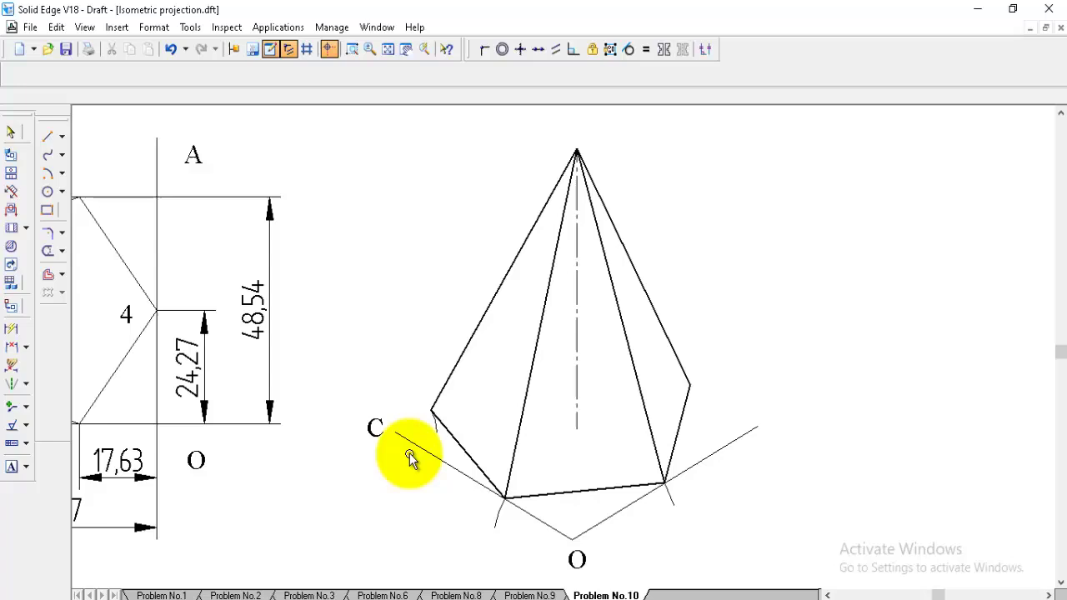
{"action": "left_click", "coordinate": [436, 426]}
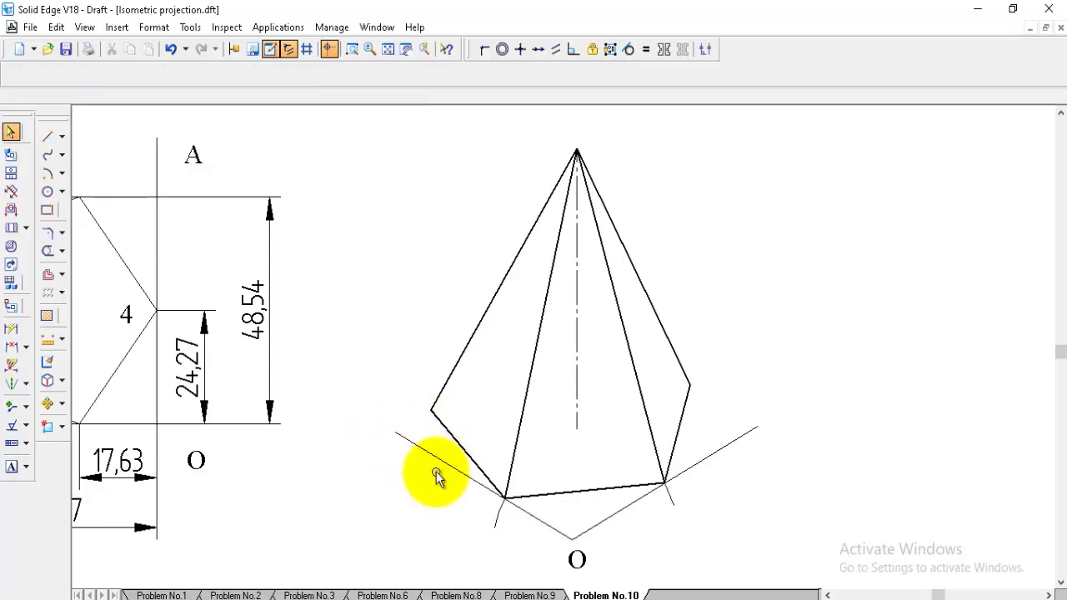
{"action": "key", "text": "Delete"}
{"action": "left_click", "coordinate": [458, 471]}
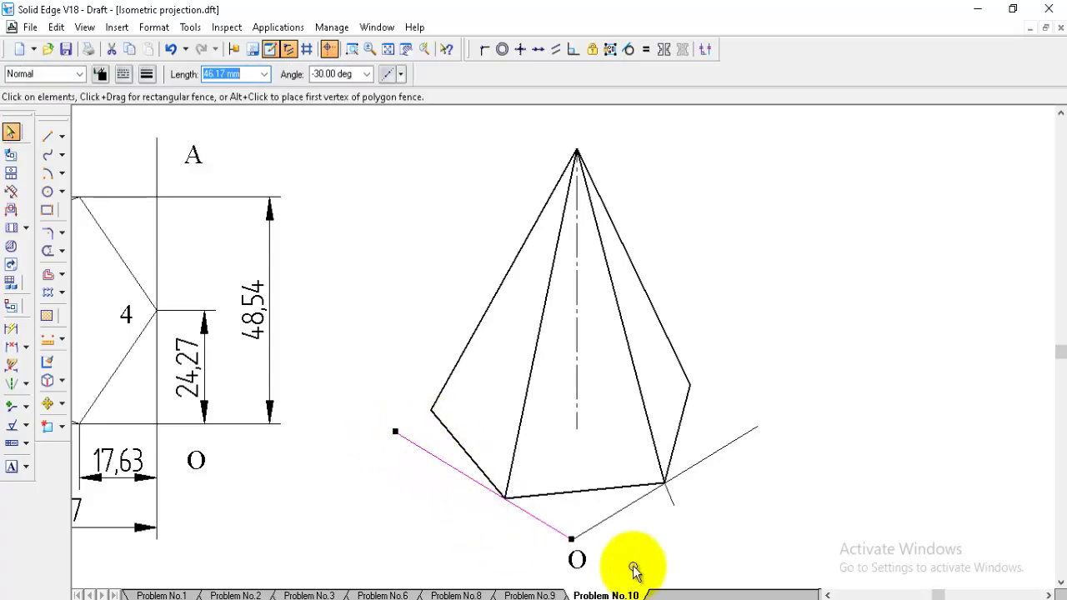
{"action": "key", "text": "Delete"}
{"action": "left_click", "coordinate": [640, 515]}
{"action": "key", "text": "Delete"}
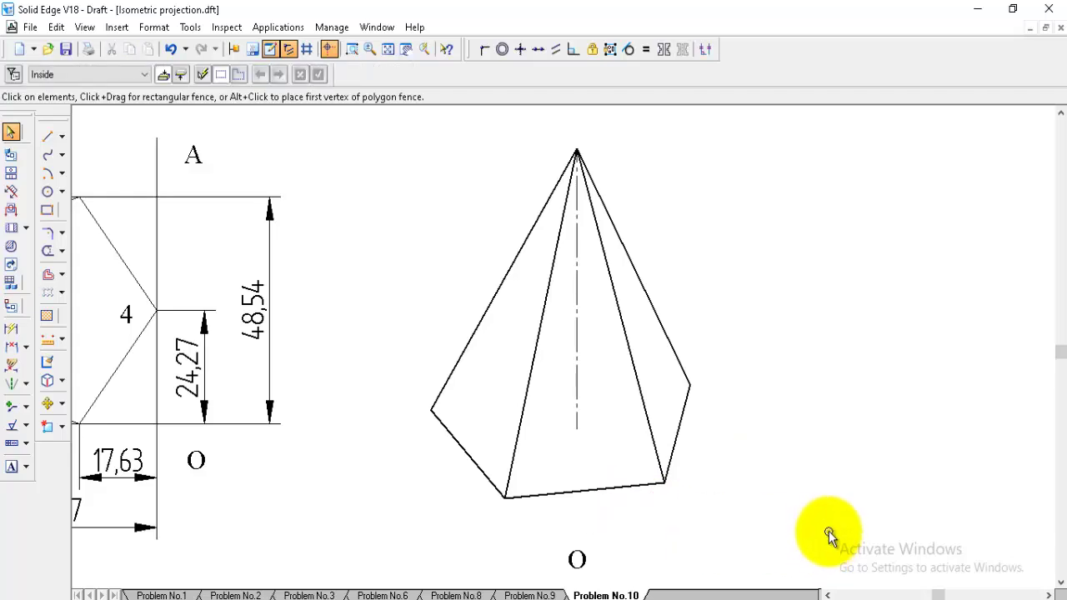
- Scale the fence-selected pyramid and axis by factor 0.814 about a centre point near the base
{"action": "left_click", "coordinate": [63, 403]}
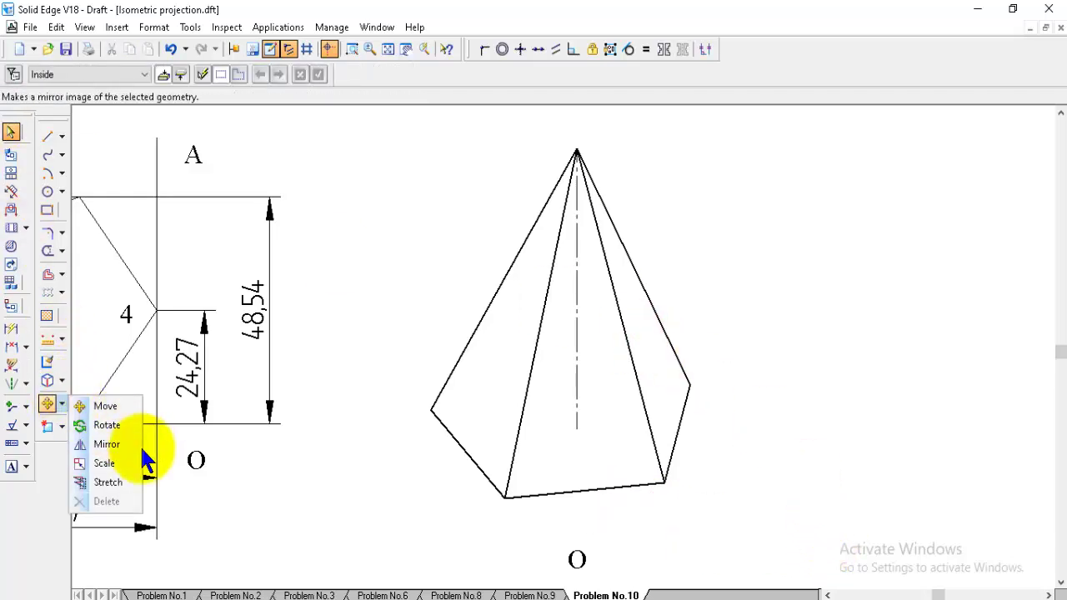
{"action": "left_click", "coordinate": [107, 463]}
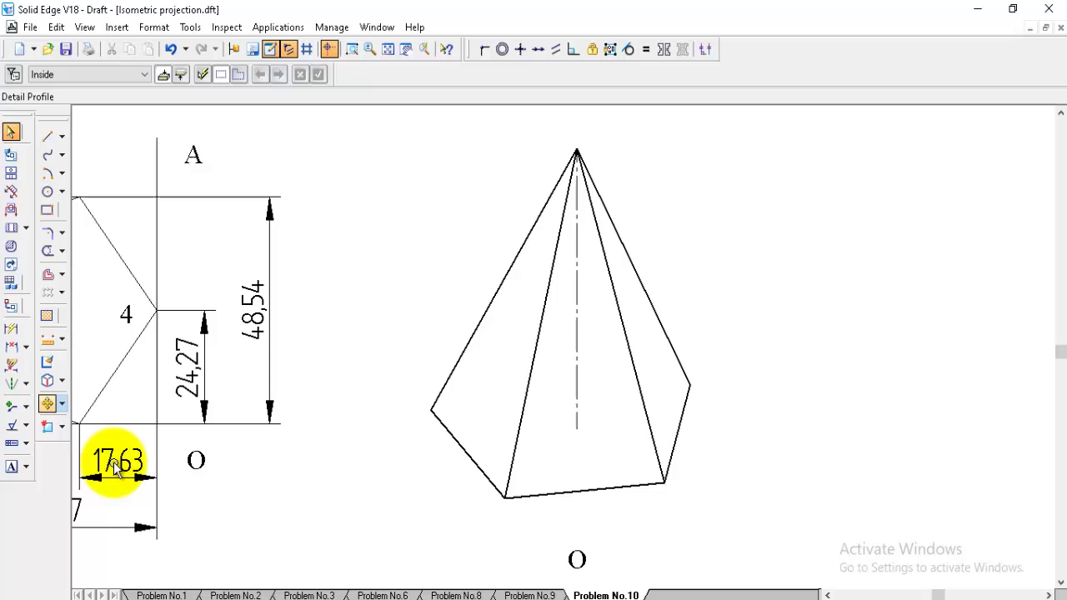
{"action": "mouse_move", "coordinate": [404, 131]}
{"action": "left_mouse_down"}
{"action": "mouse_move", "coordinate": [691, 572]}
{"action": "mouse_move", "coordinate": [762, 536]}
{"action": "left_mouse_up"}
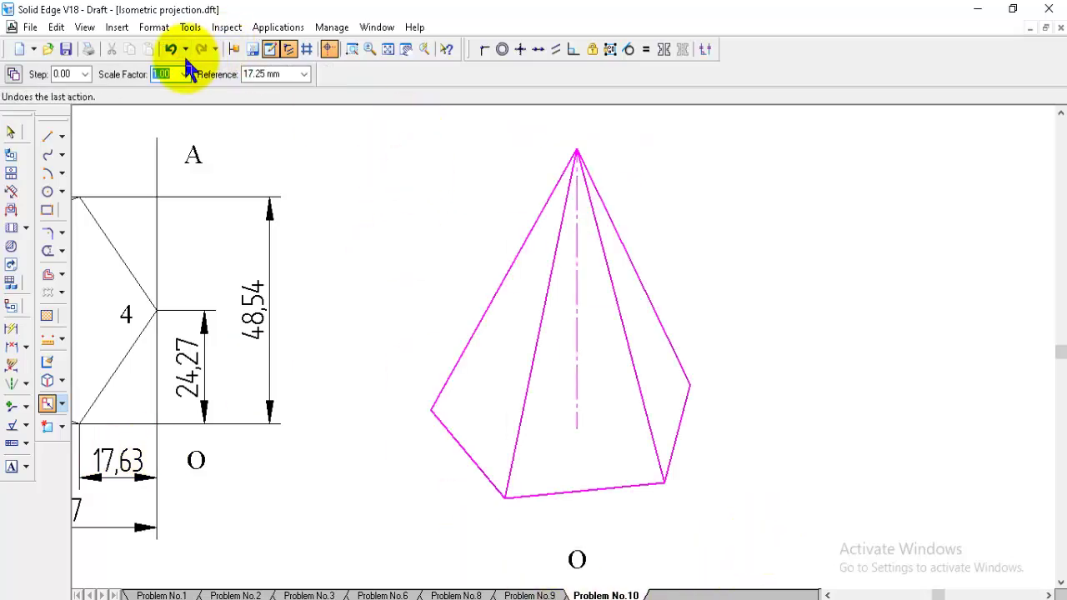
{"action": "type", "text": "0.8"}
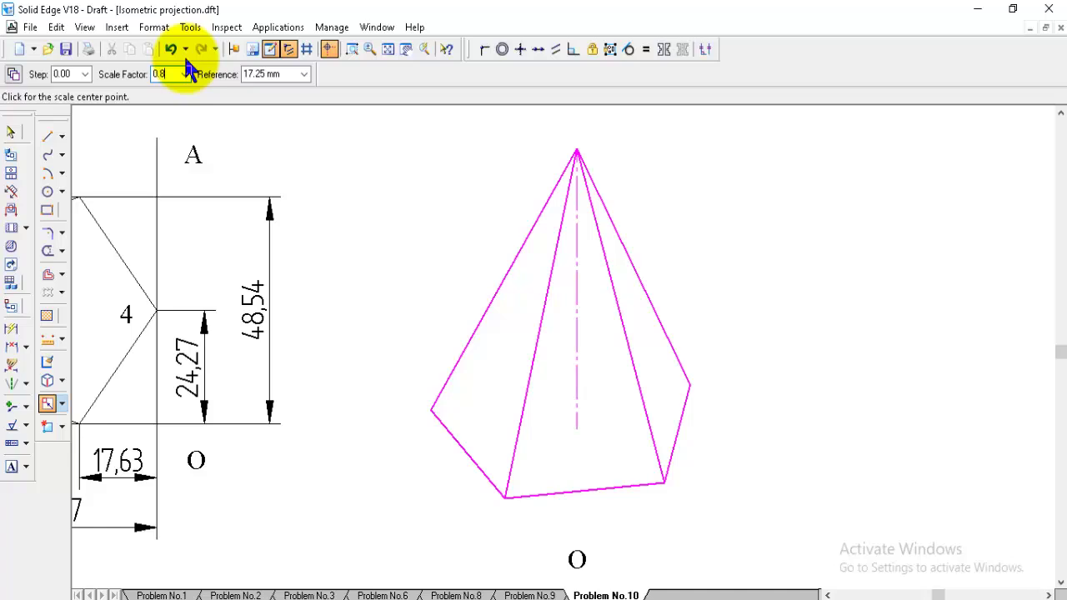
{"action": "type", "text": "14"}
{"action": "key", "text": "Tab"}
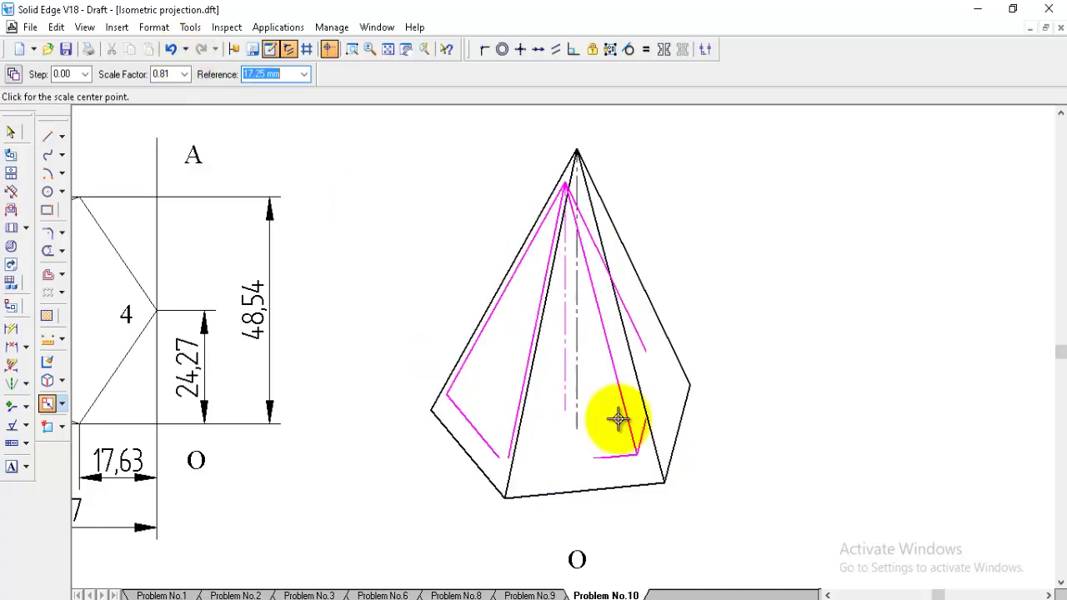
{"action": "left_click", "coordinate": [609, 471]}
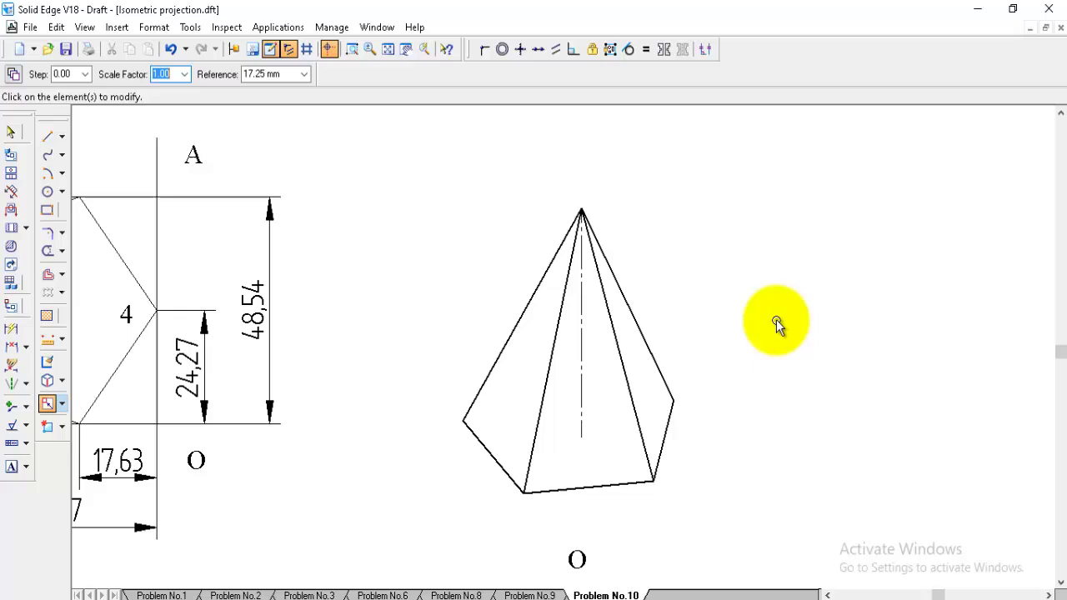
{"action": "mouse_move", "coordinate": [858, 595]}
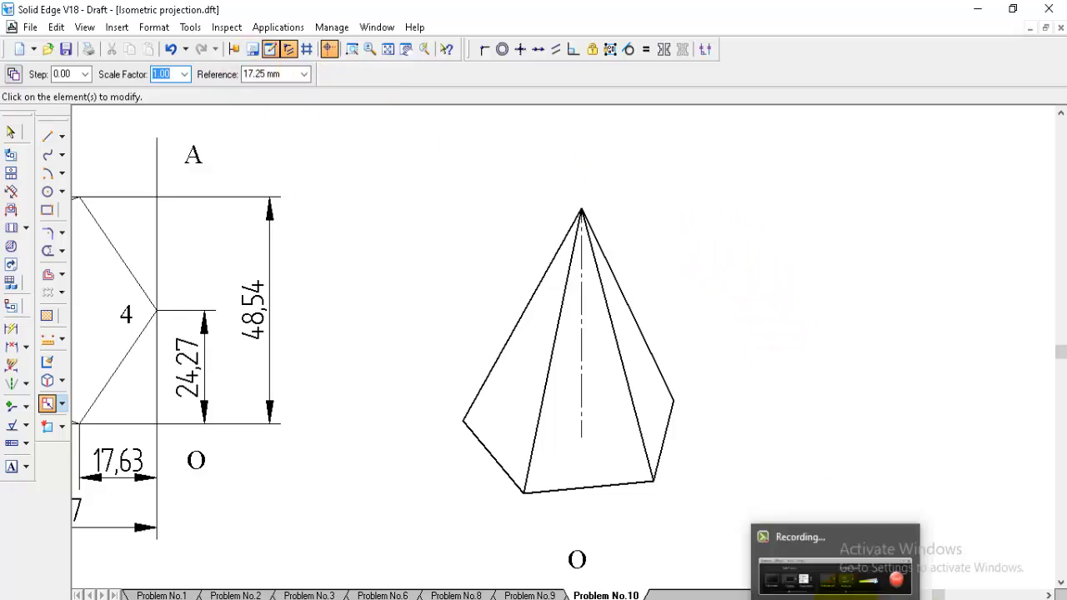